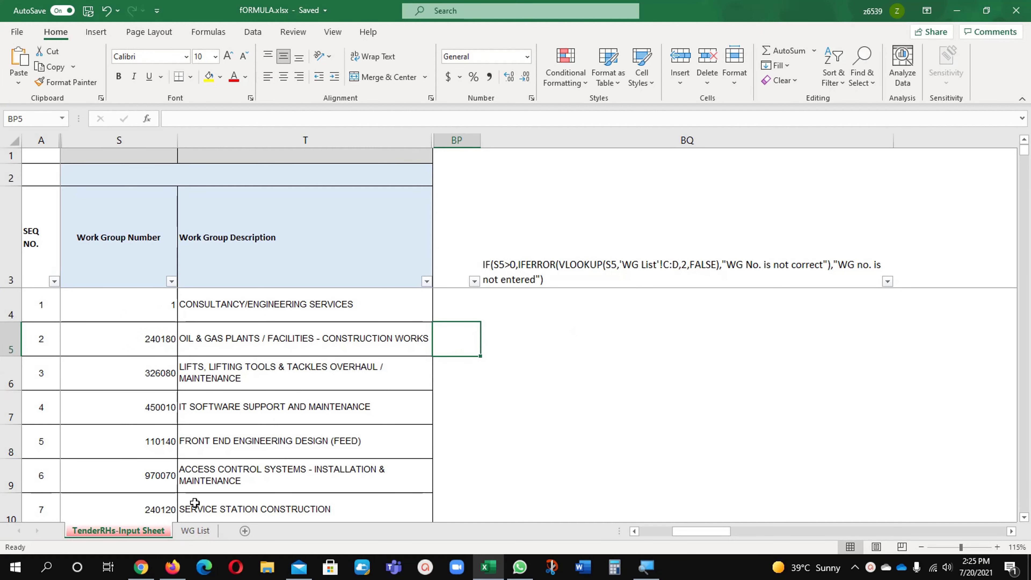
# Inspect the existing description formulas in T5 and T6 and the WG List descriptions D5 to D14
pyautogui.click(244, 388)
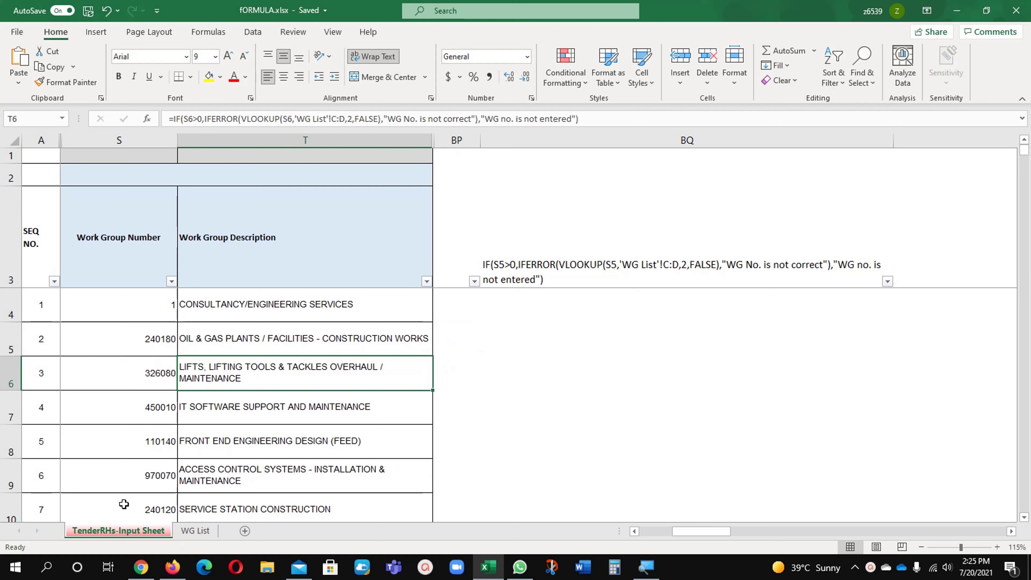
pyautogui.click(201, 534)
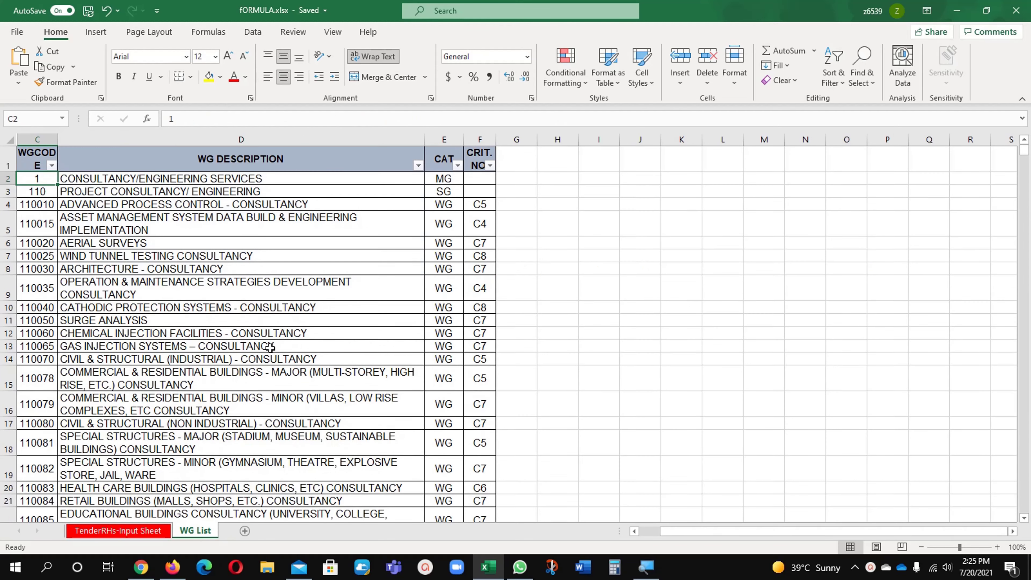
pyautogui.click(183, 300)
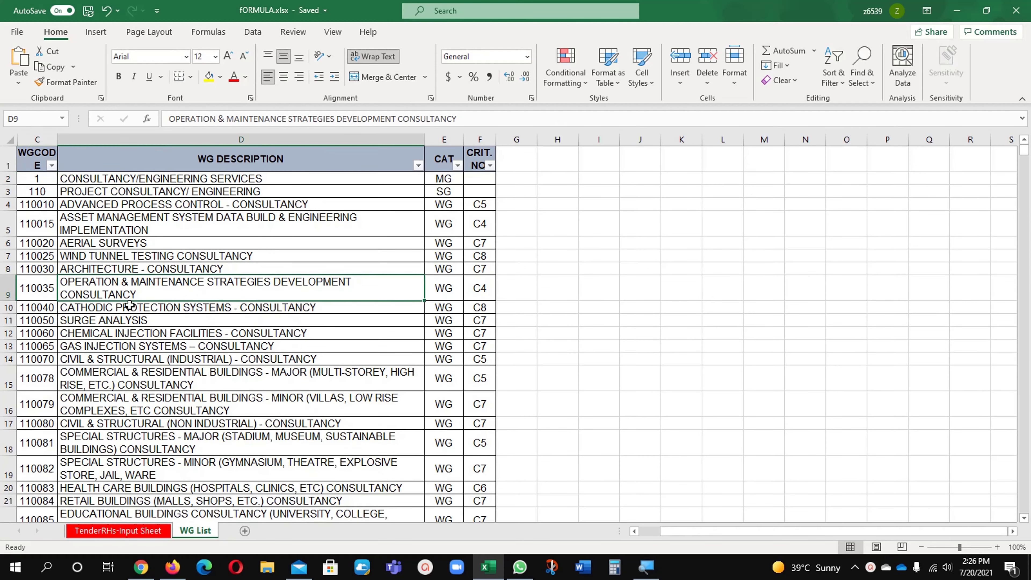
pyautogui.click(634, 531)
pyautogui.moveTo(200, 268); pyautogui.dragTo(195, 443)
pyautogui.moveTo(190, 217); pyautogui.dragTo(191, 359)
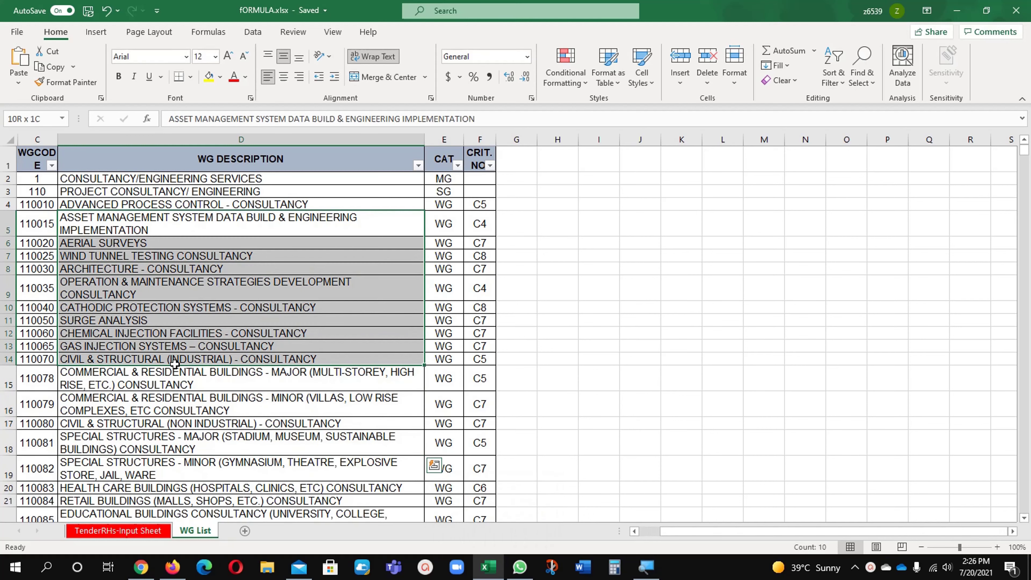
pyautogui.click(118, 530)
pyautogui.click(286, 370)
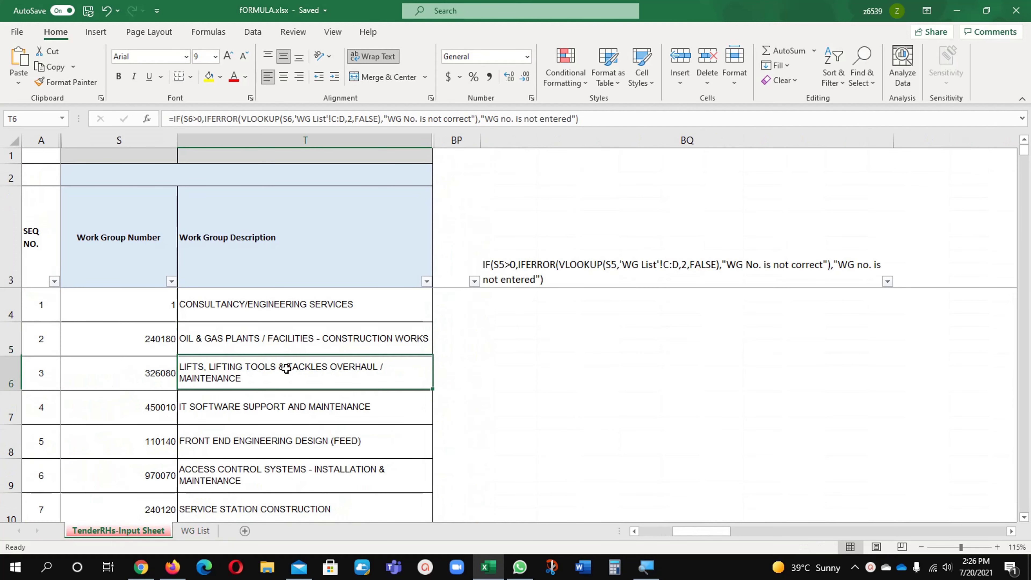
pyautogui.click(230, 342)
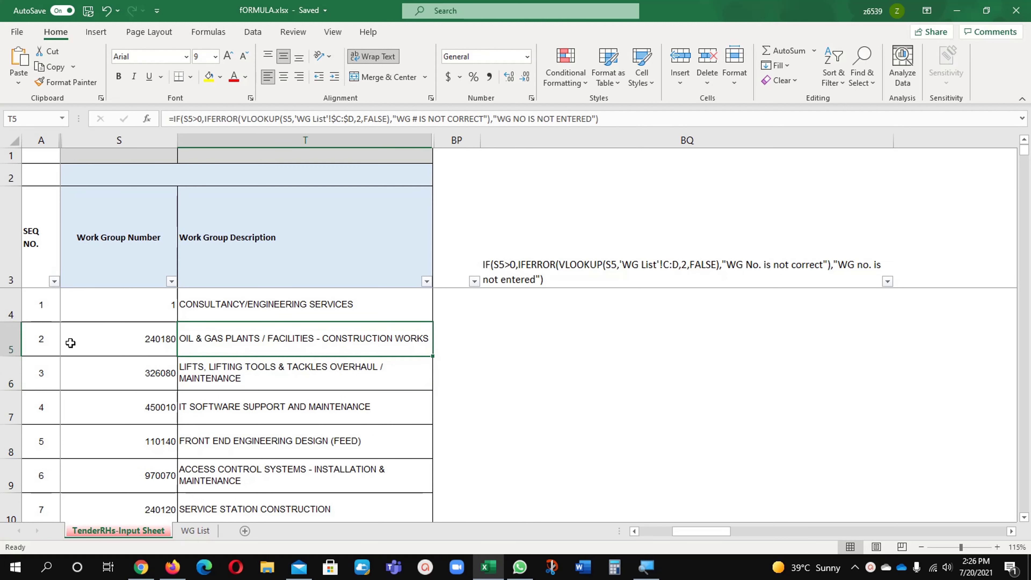
# Clear S5 to see T5's not-entered message, then paste 240180 back into S5
pyautogui.click(121, 341)
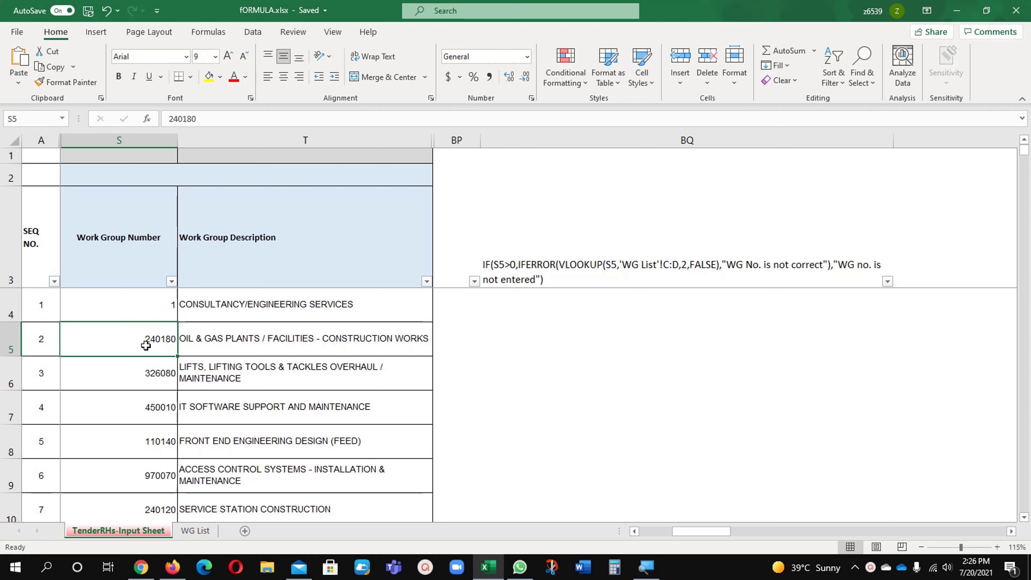
pyautogui.press('Delete')
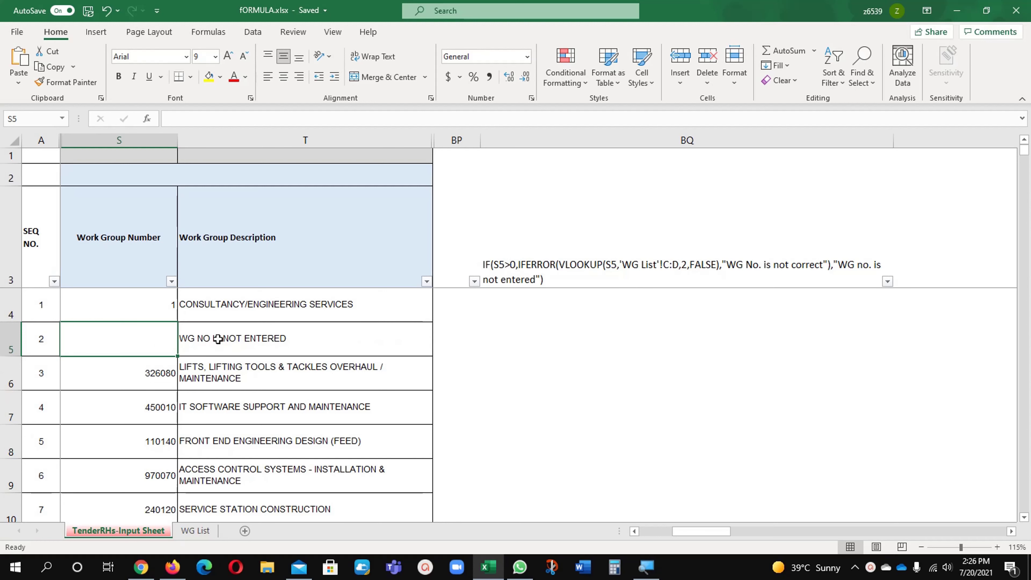
pyautogui.click(215, 341)
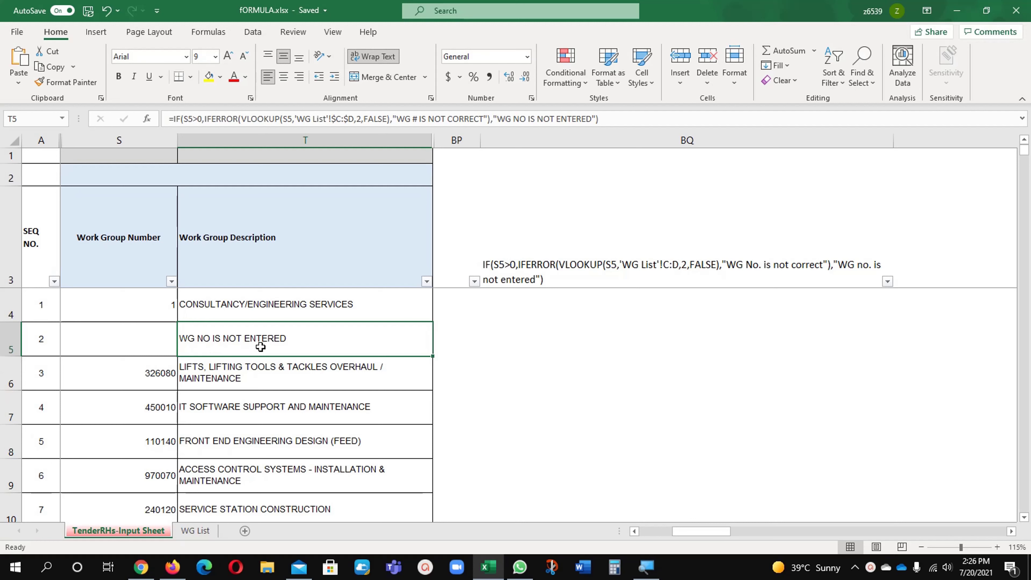
pyautogui.click(155, 346)
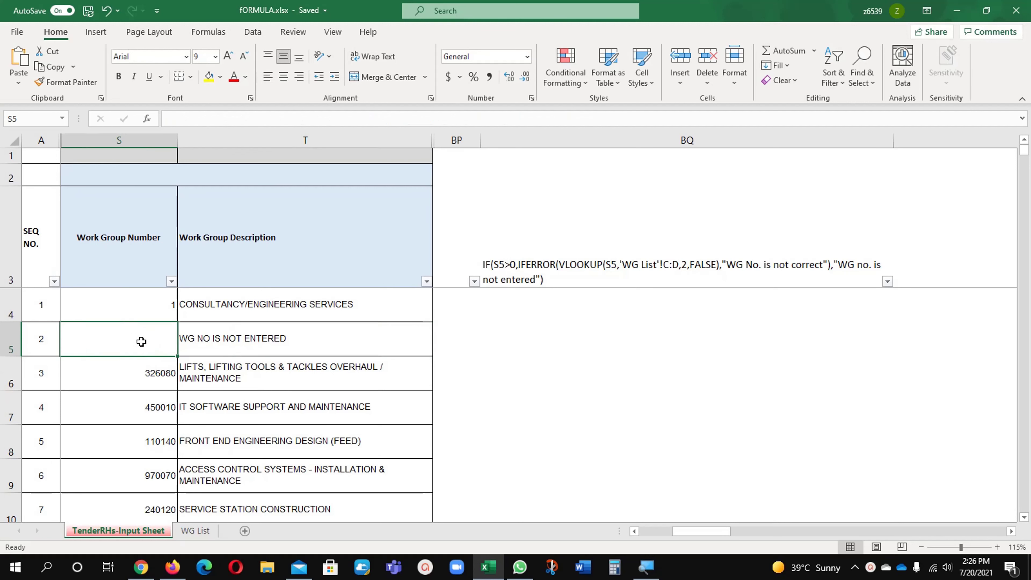
pyautogui.write('240180')
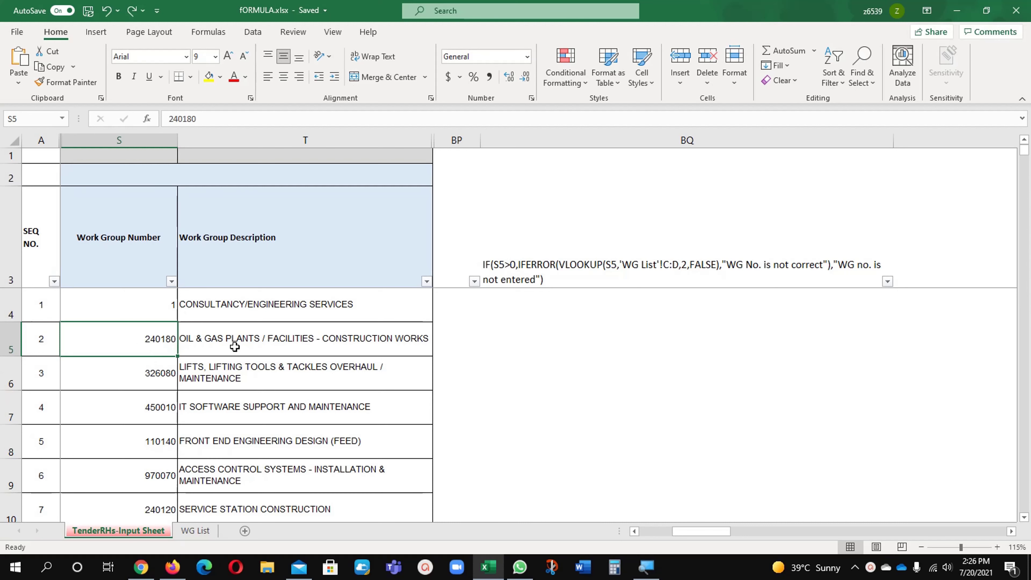
# Review the WG List sheet and T5's description formula again, ending on cell T5
pyautogui.click(203, 532)
pyautogui.click(138, 532)
pyautogui.click(199, 350)
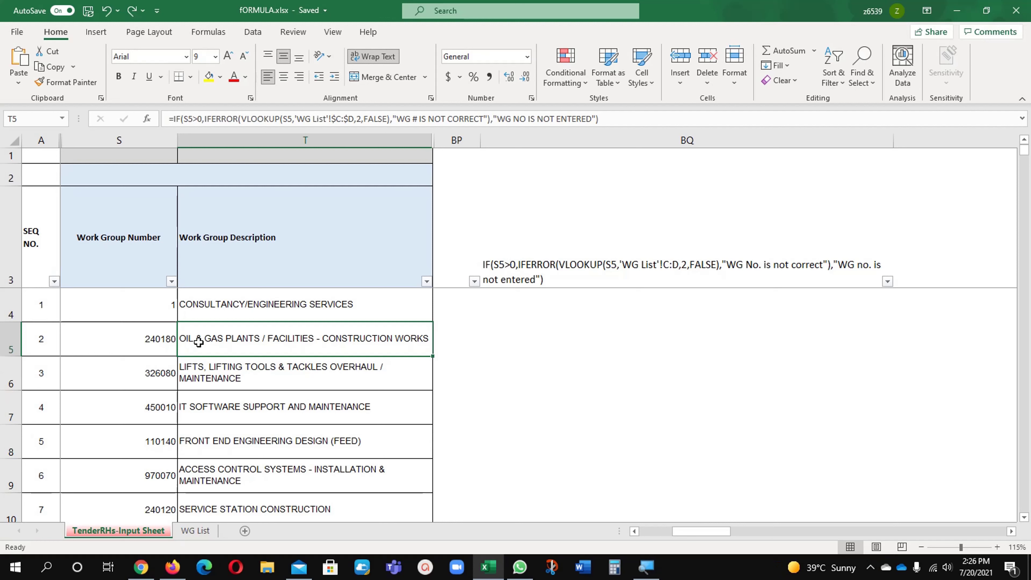
pyautogui.click(143, 344)
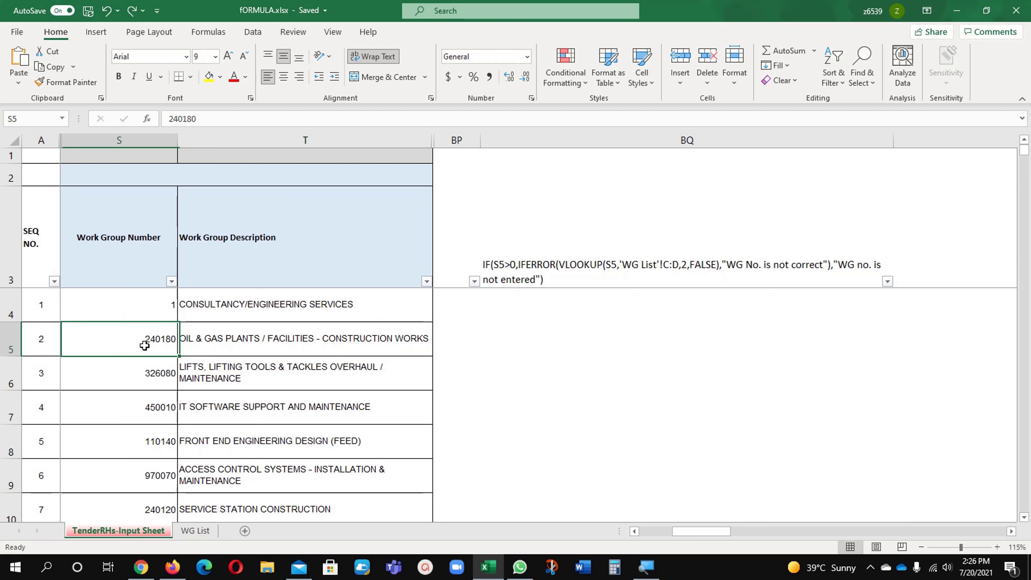
pyautogui.click(221, 342)
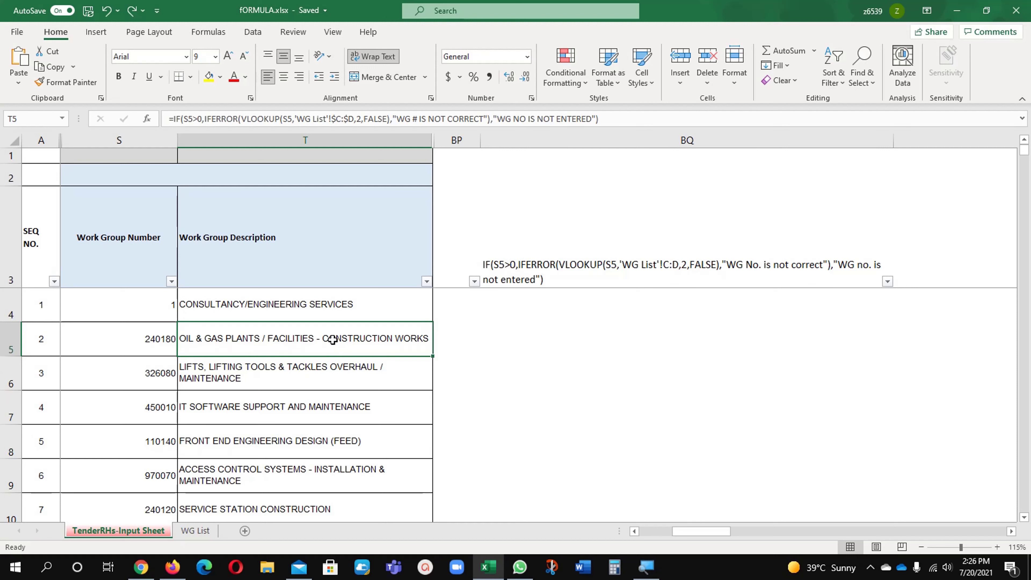
# Replace T5's formula with =IF(S5>0,IFERROR(VLOOKUP(S5, using S5 as the lookup value
pyautogui.press('Delete')
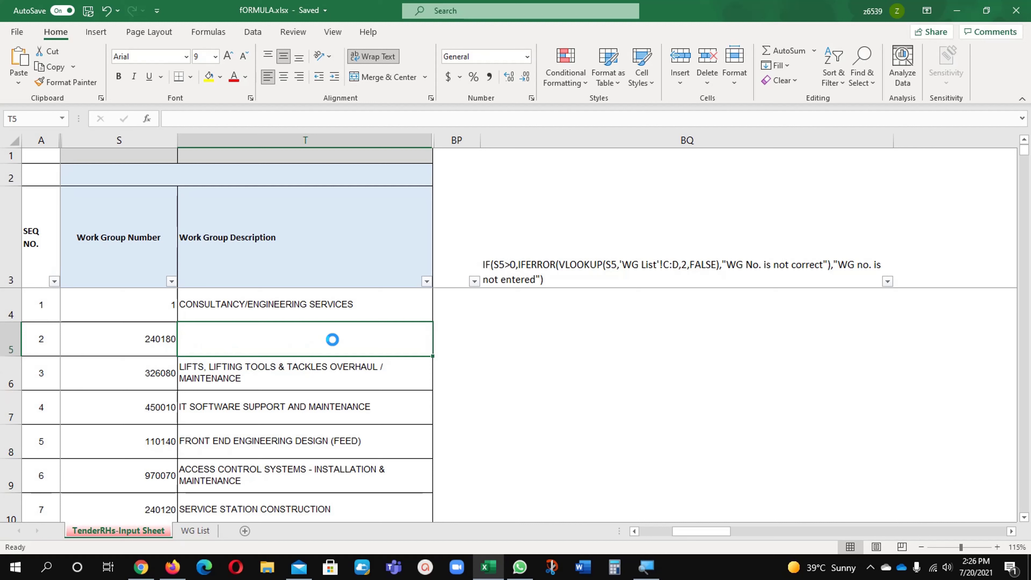
pyautogui.write('=')
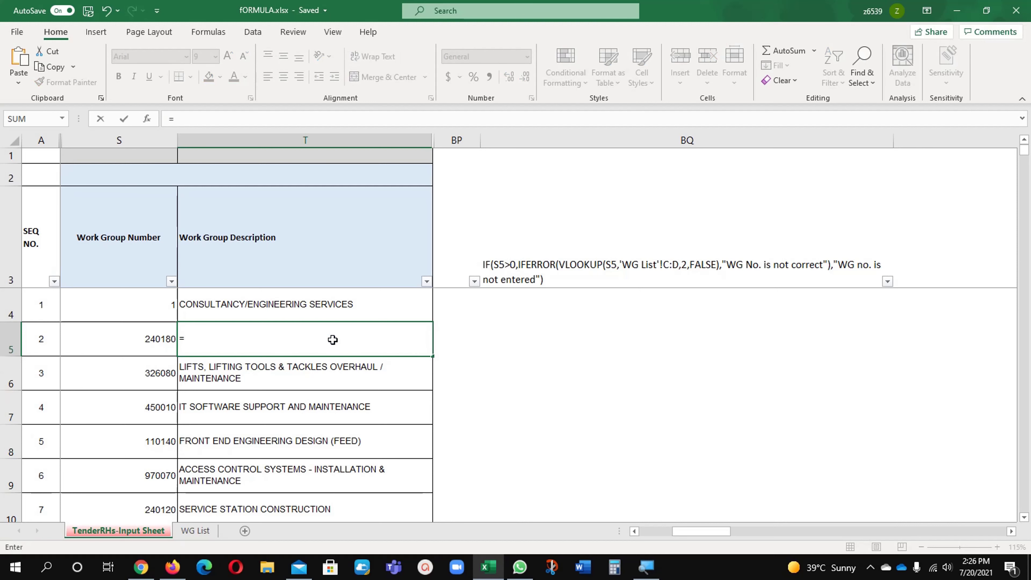
pyautogui.write('if')
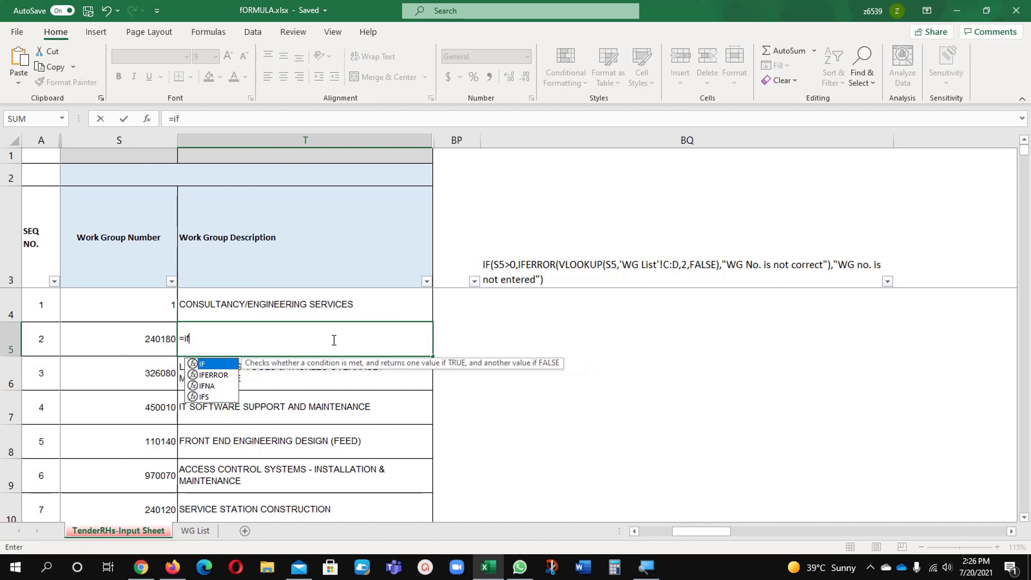
pyautogui.press('Tab')
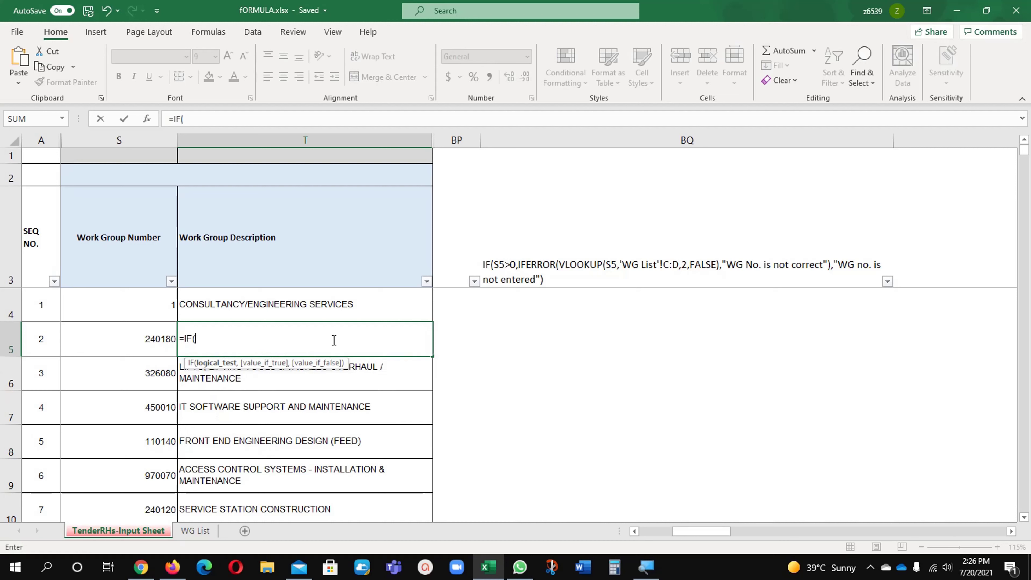
pyautogui.click(134, 340)
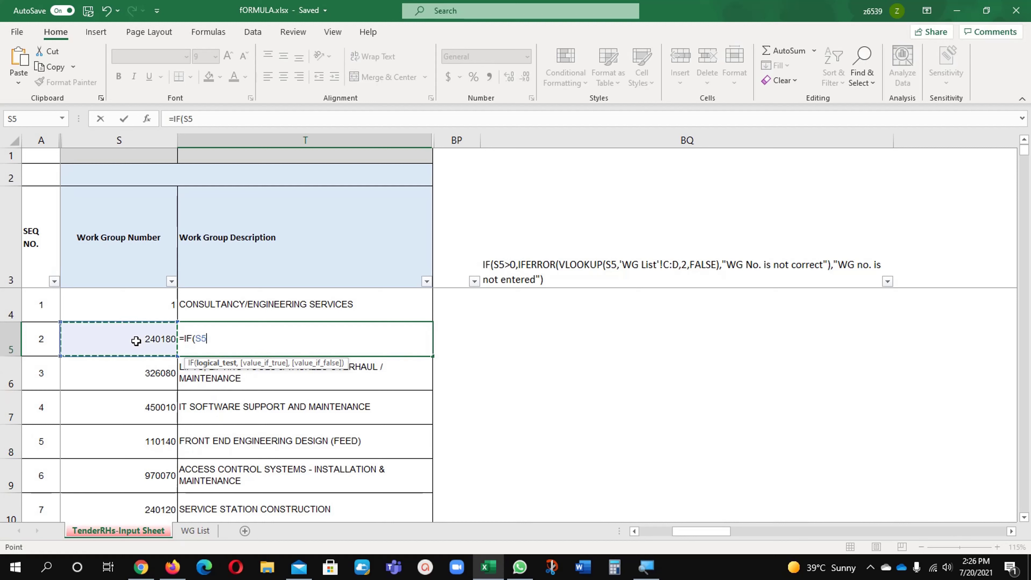
pyautogui.write('>')
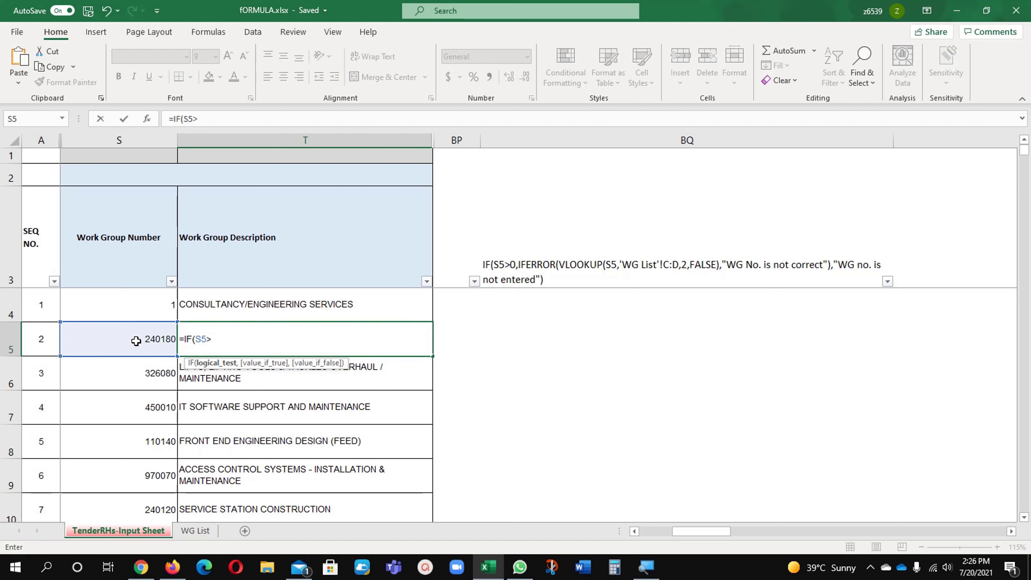
pyautogui.write('0,')
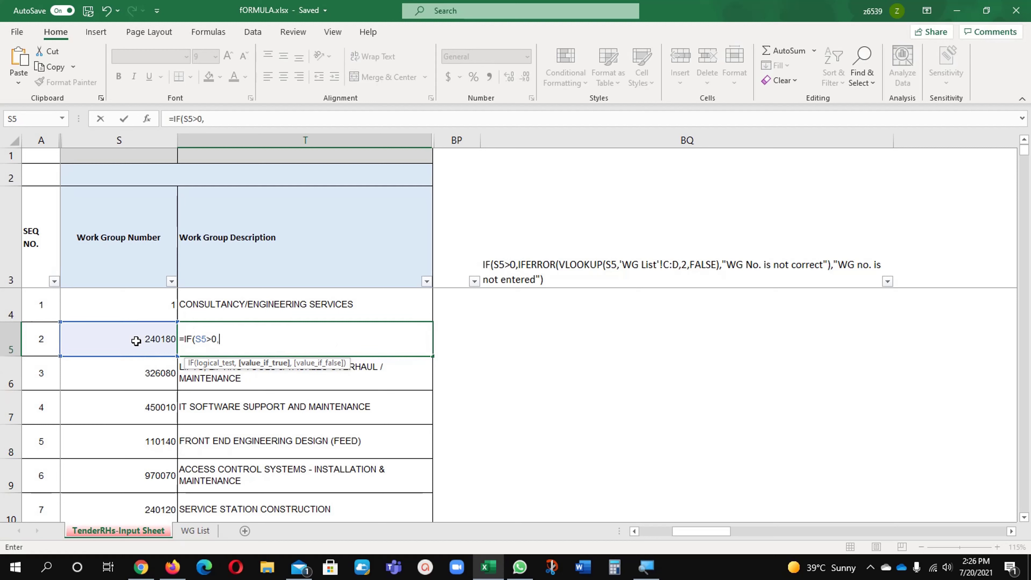
pyautogui.write('ifer')
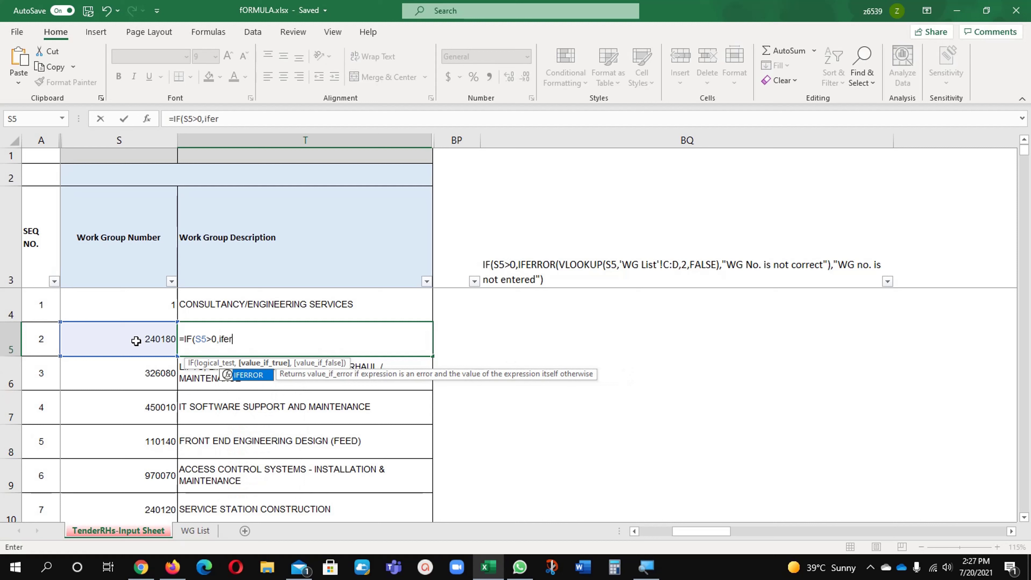
pyautogui.press('Tab')
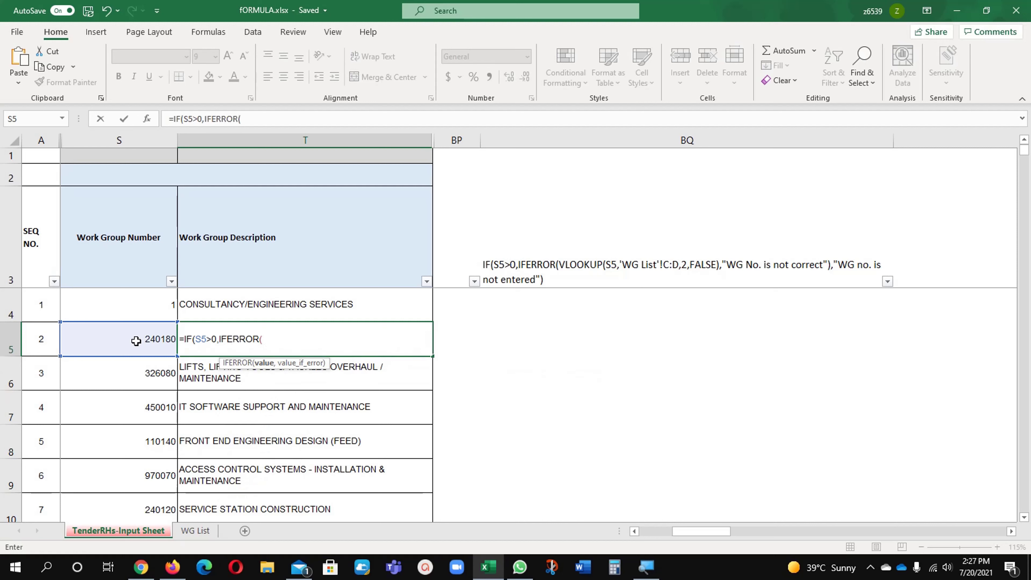
pyautogui.write('vl')
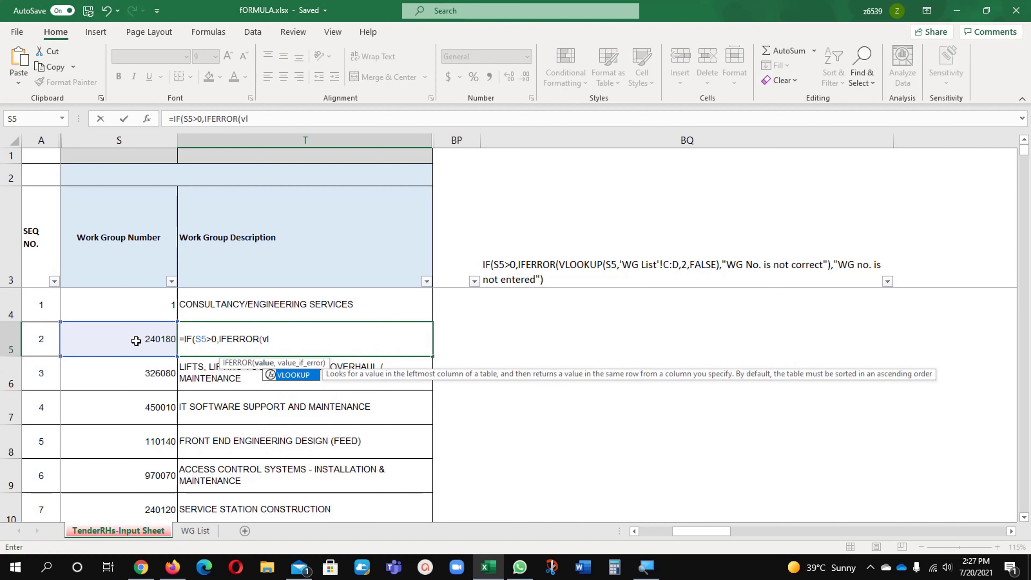
pyautogui.press('Tab')
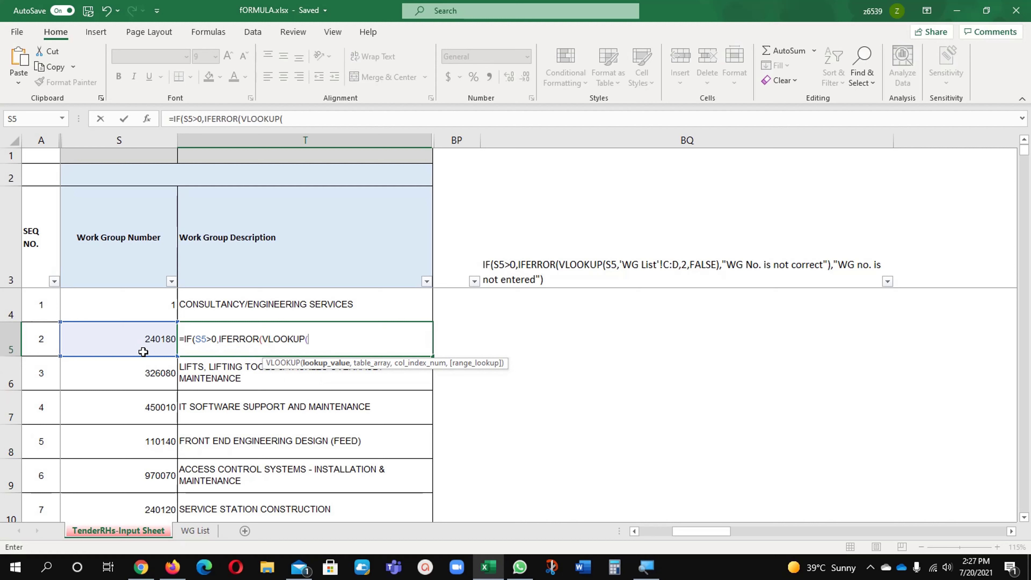
pyautogui.click(144, 337)
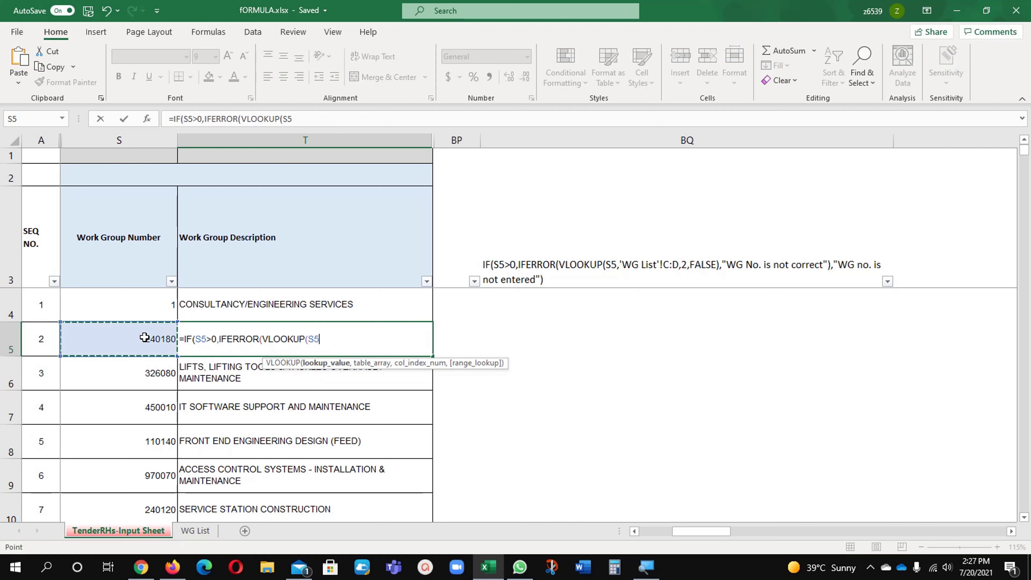
pyautogui.write(",'WG List'!")
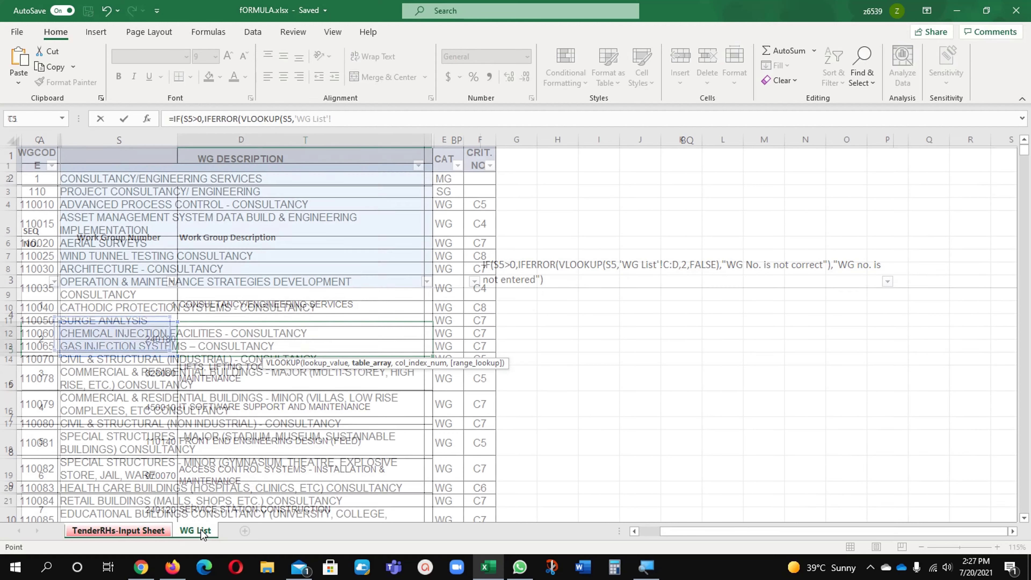
# Add 'WG List'!$C:$D as the absolute lookup range followed by FALSE for exact match
pyautogui.click(200, 529)
pyautogui.moveTo(45, 139); pyautogui.dragTo(161, 134)
pyautogui.press('F4')
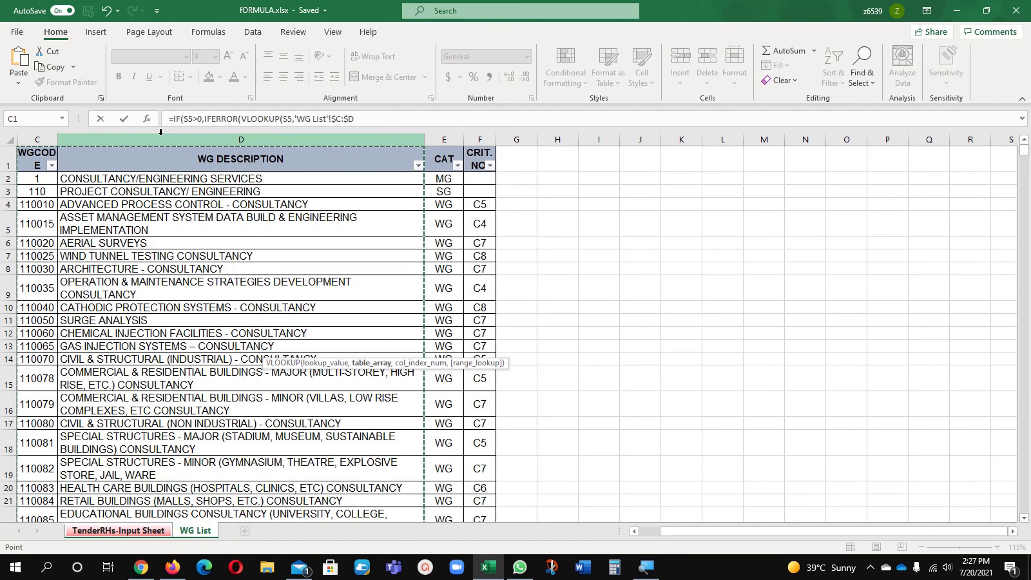
pyautogui.write(',')
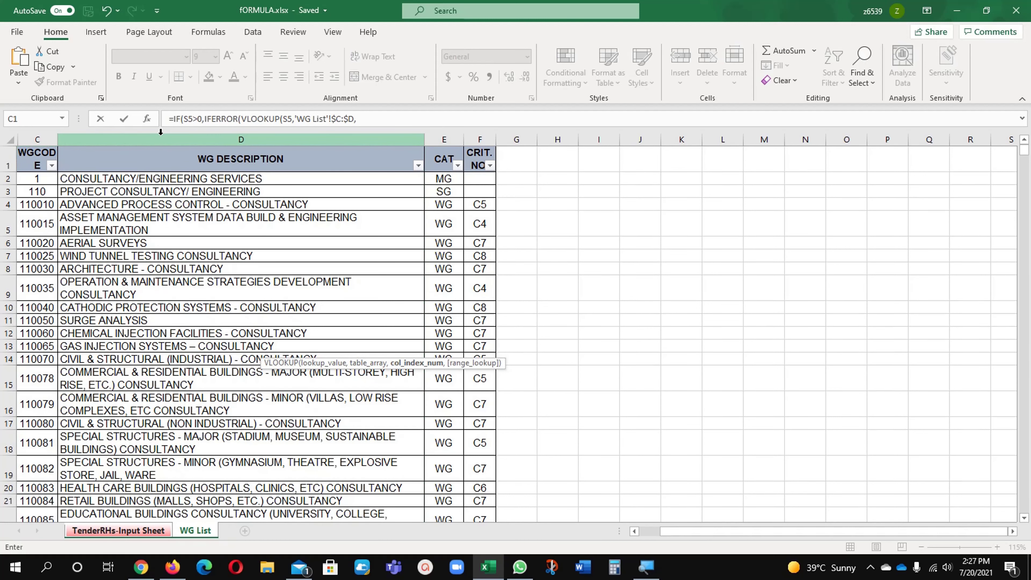
pyautogui.write('fal')
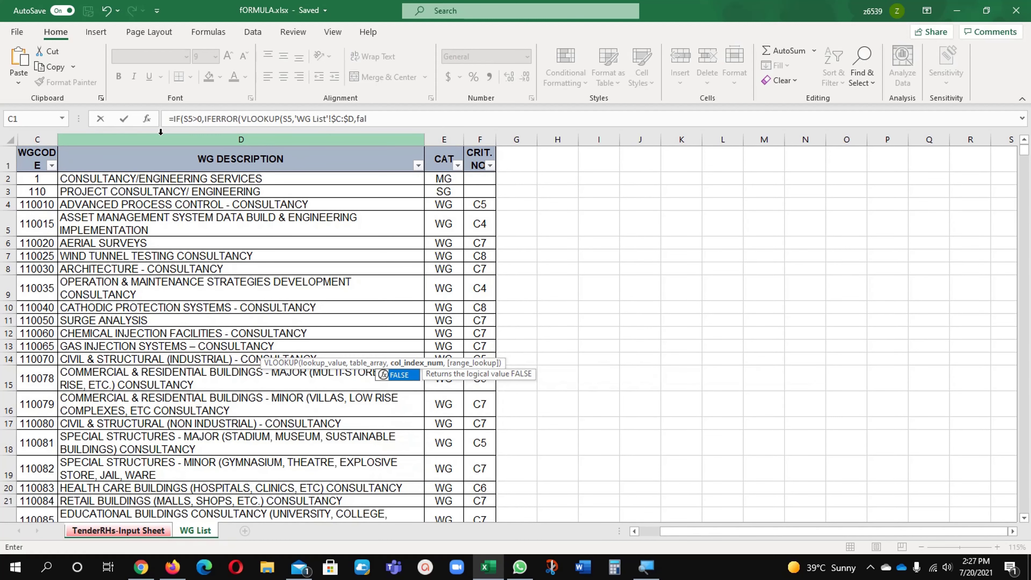
pyautogui.write('se(')
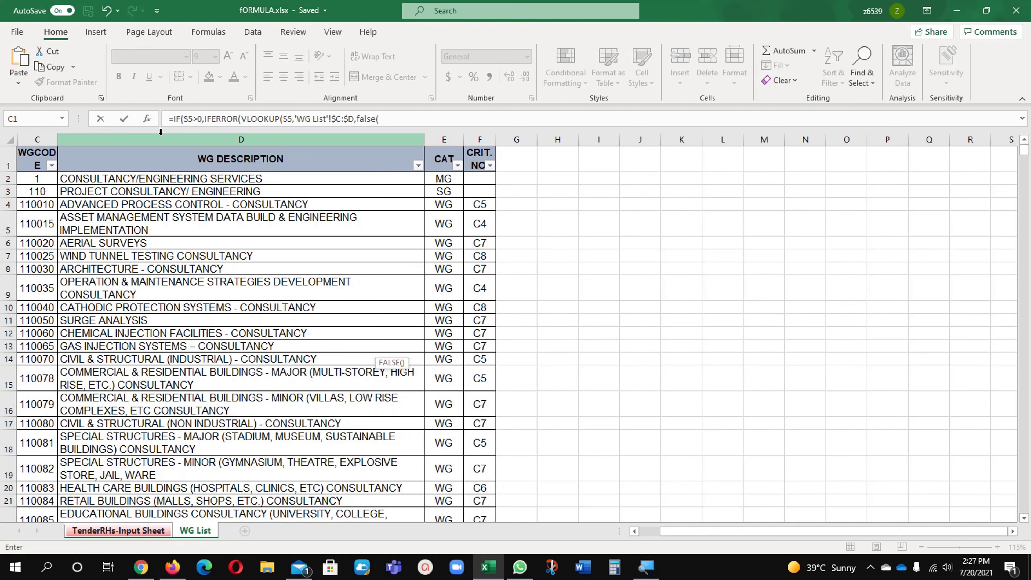
pyautogui.press('BackSpace')
# Finish T5's formula with the messages "WG NOT CORRECT" and "WG IS NOT ENTERED"
pyautogui.write(')')
pyautogui.press('Return')
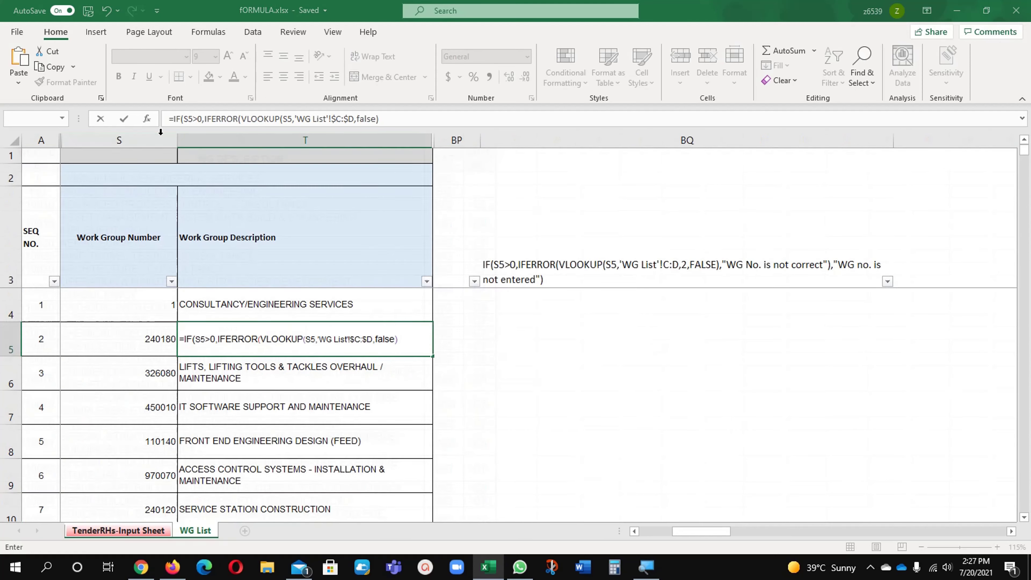
pyautogui.press('Return')
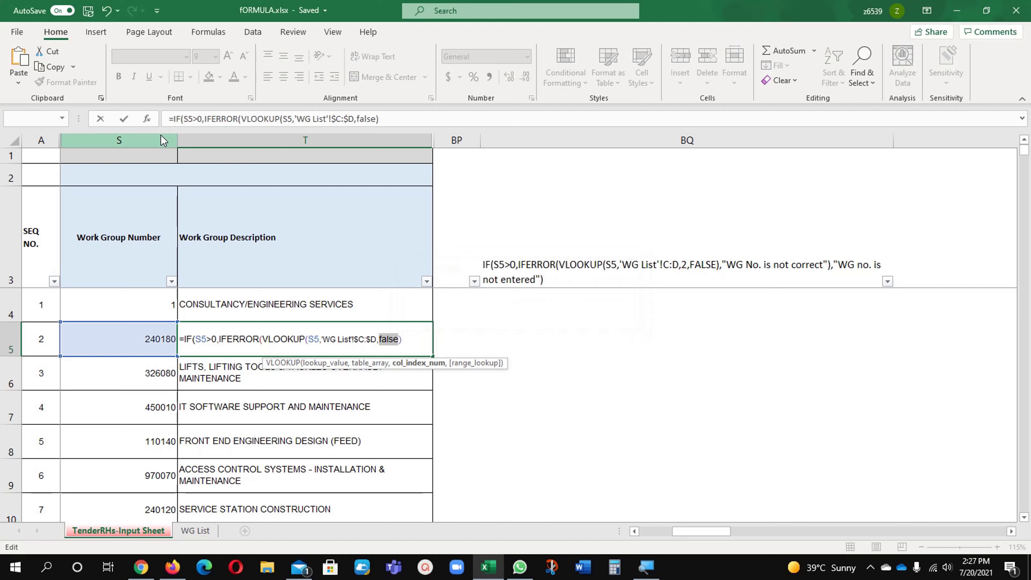
pyautogui.click(398, 119)
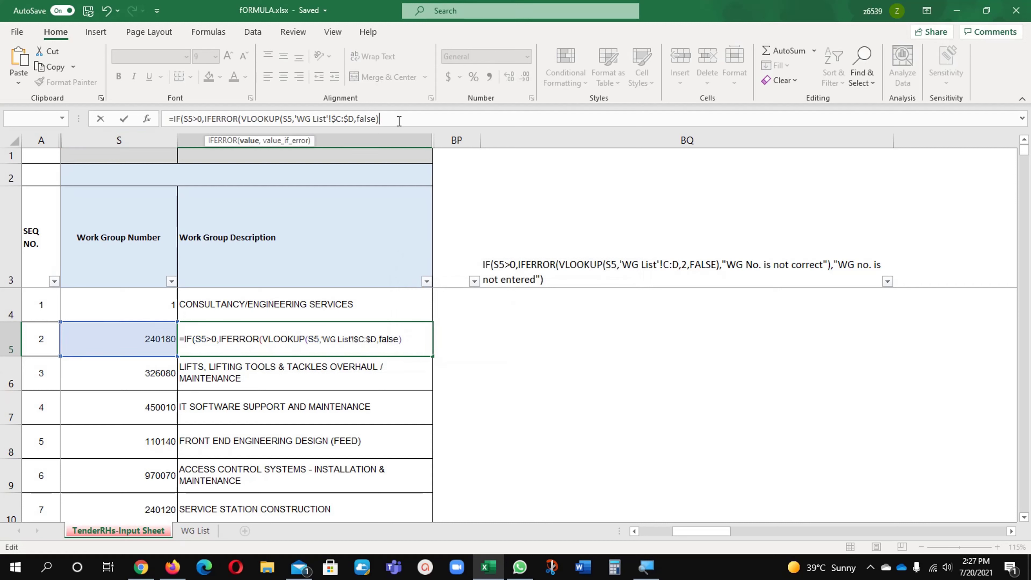
pyautogui.write(',')
pyautogui.write('WG')
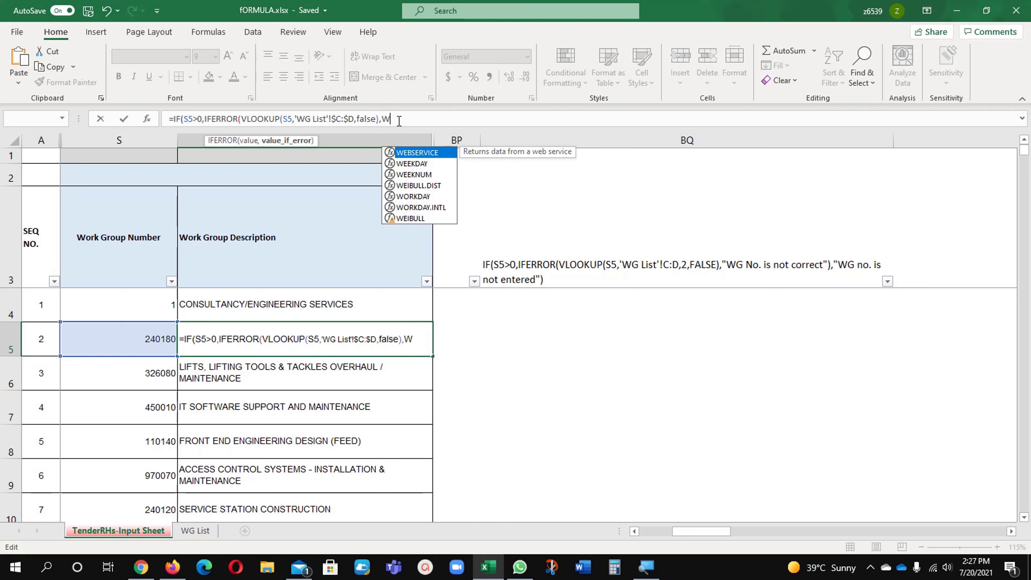
pyautogui.press('BackSpace')
pyautogui.press('BackSpace')
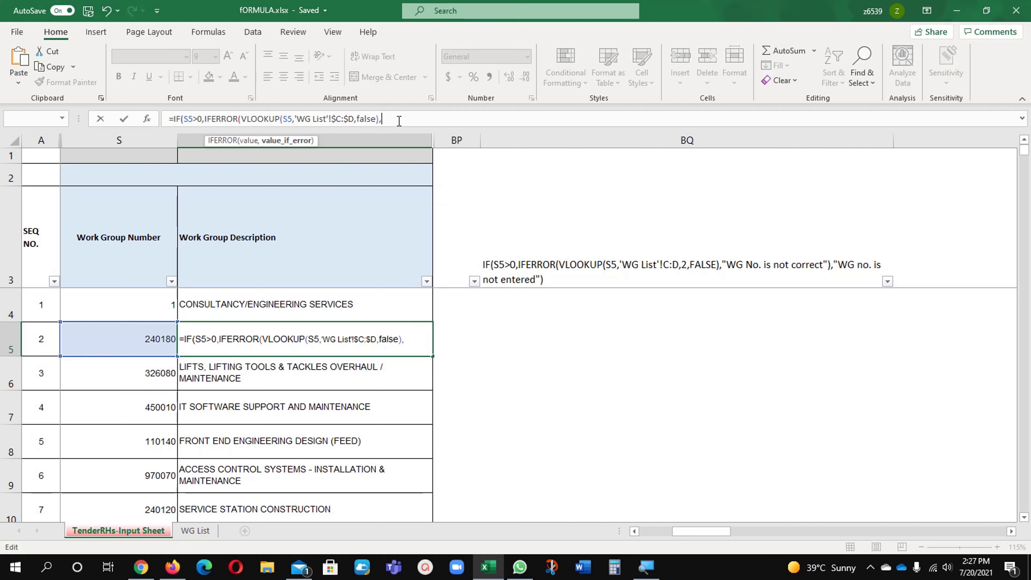
pyautogui.write('"WG NOT ')
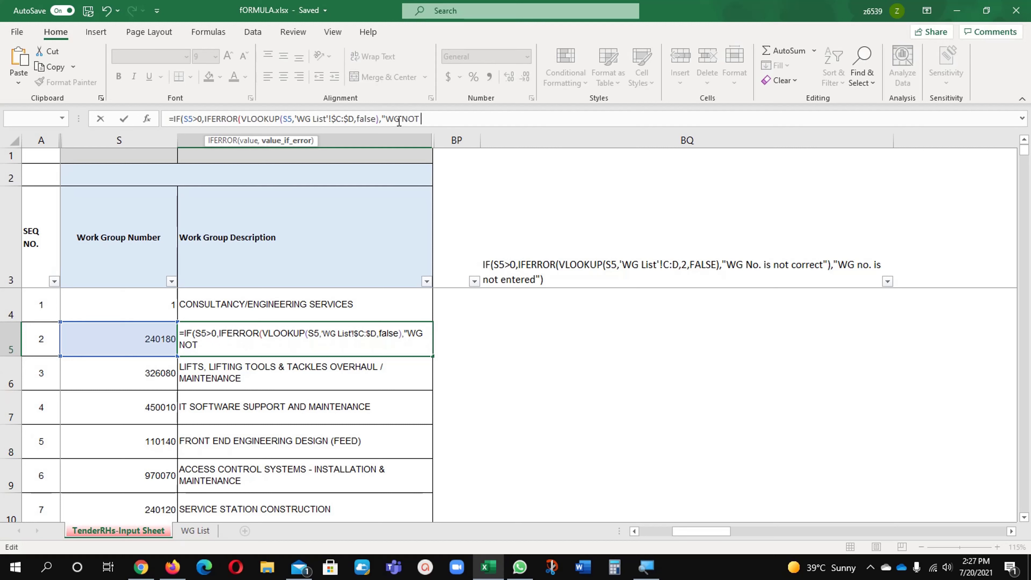
pyautogui.write('CORRECT")')
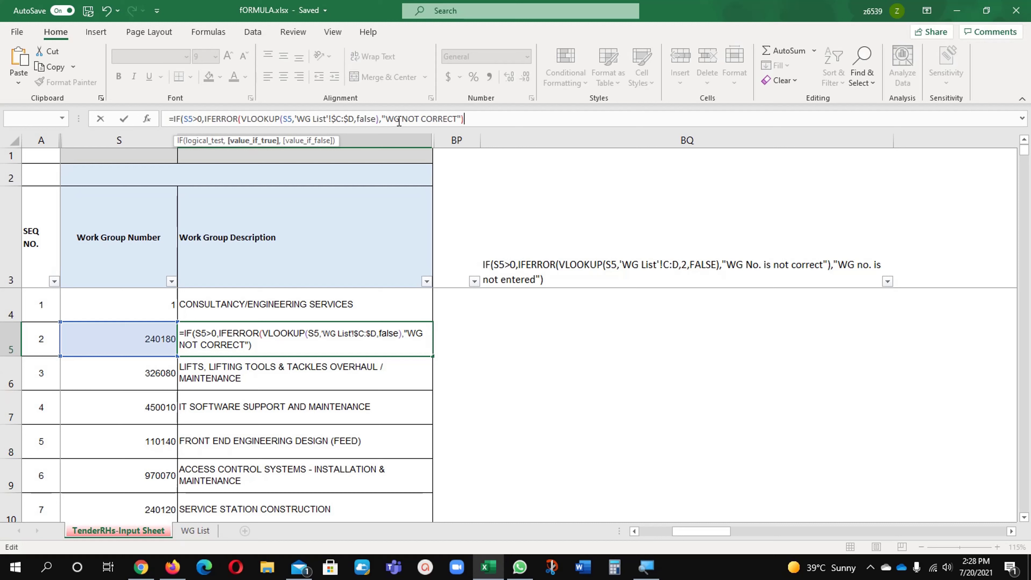
pyautogui.write(',')
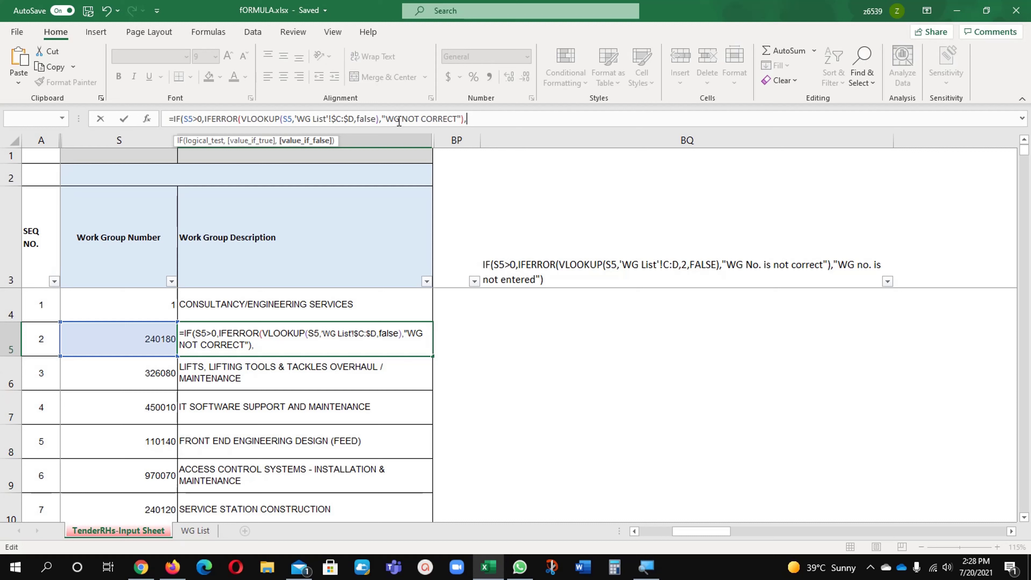
pyautogui.write('"WG IS NOT ENTER')
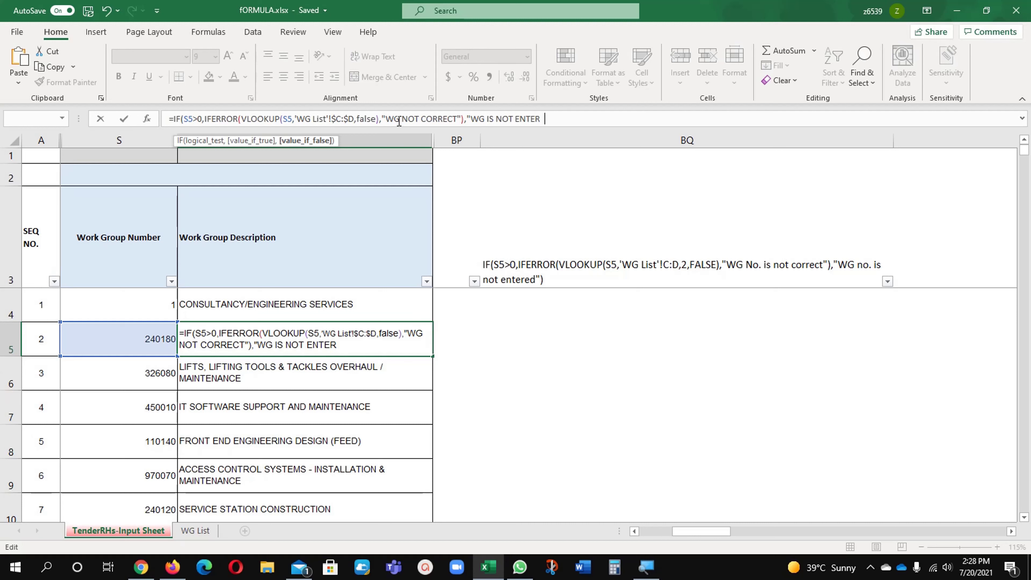
pyautogui.write('ED")')
pyautogui.press('Return')
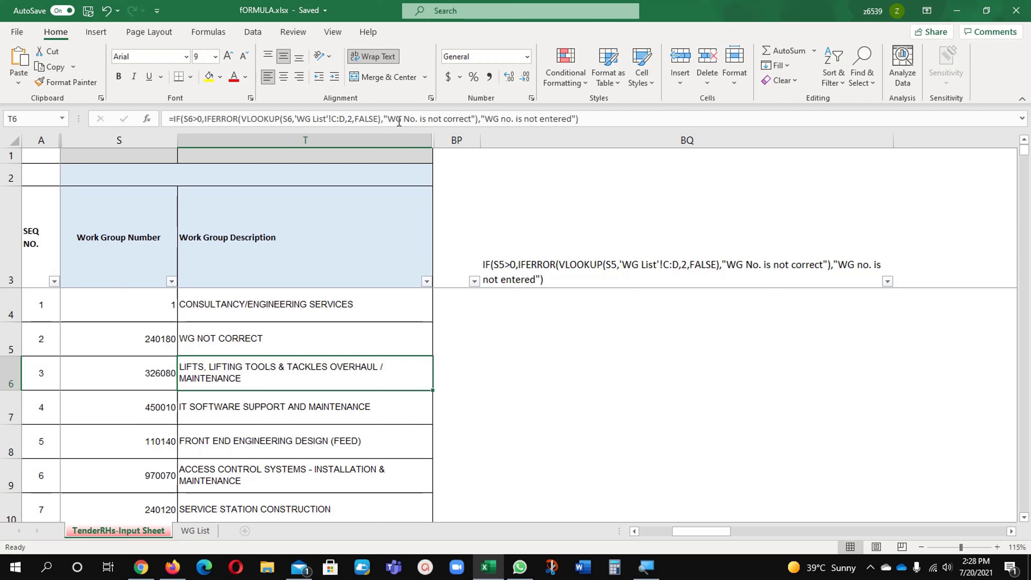
# Reopen T5's formula to check it, leaving it unchanged
pyautogui.press('Up')
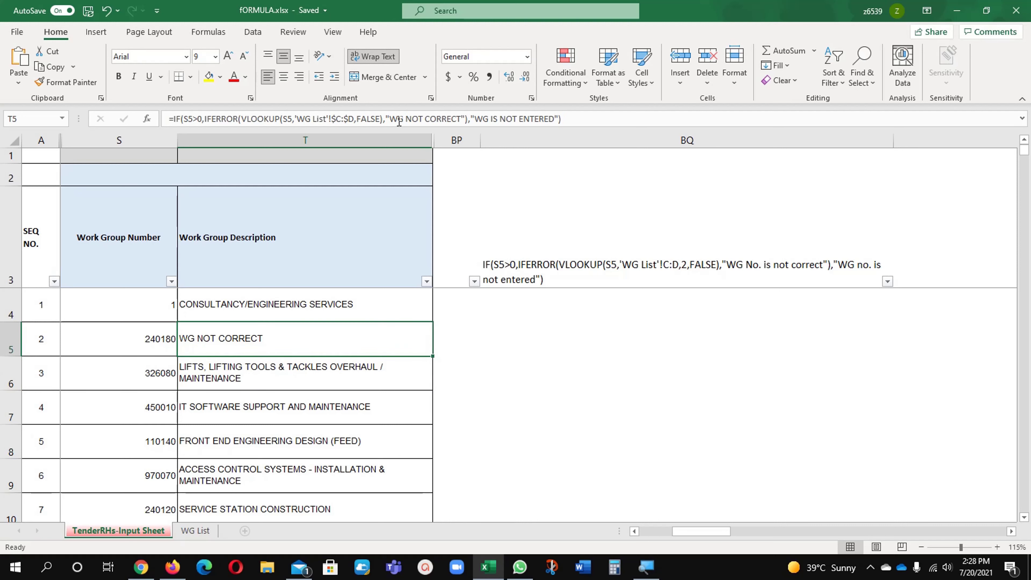
pyautogui.press('F2')
pyautogui.hotkey('ctrl', 'Return')
# Reopen T5's formula at the FALSE argument and re-enter it unchanged
pyautogui.click(130, 349)
pyautogui.click(235, 339)
pyautogui.press('F2')
pyautogui.click(355, 118)
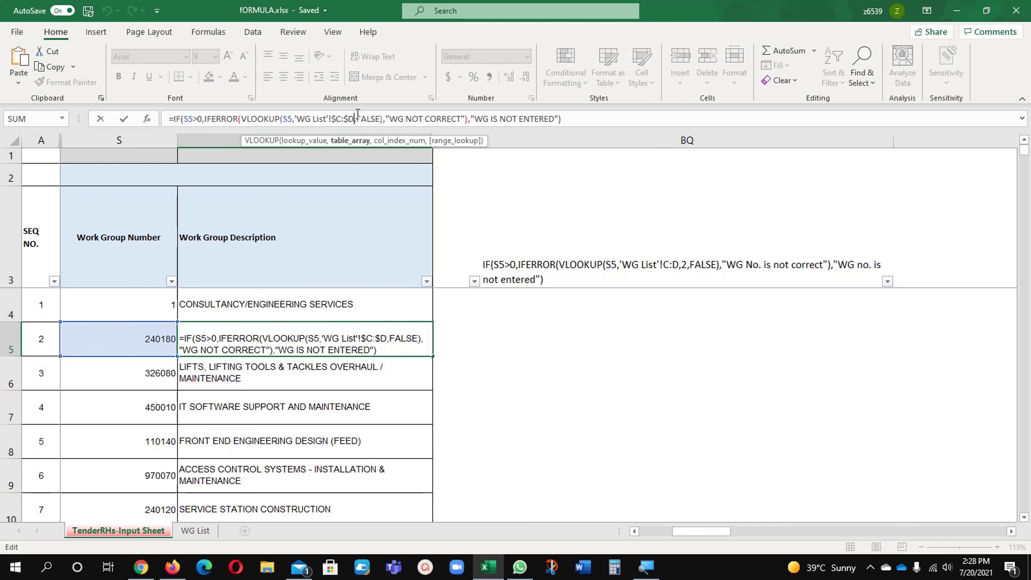
pyautogui.press('Right')
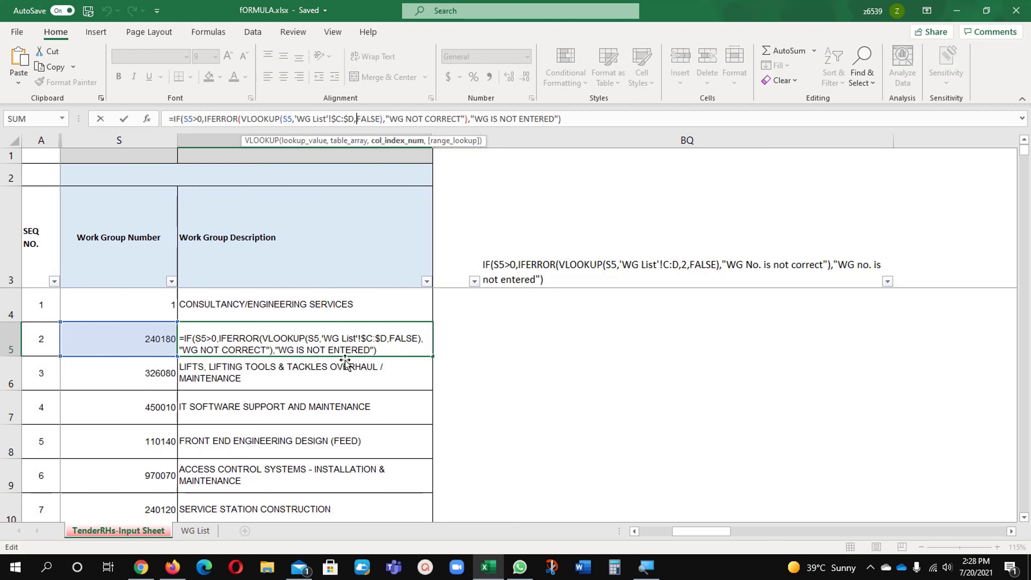
pyautogui.press('Return')
# After checking WG List's WGCODE and WG DESCRIPTION columns, insert column index 2 before FALSE
pyautogui.click(211, 531)
pyautogui.click(203, 191)
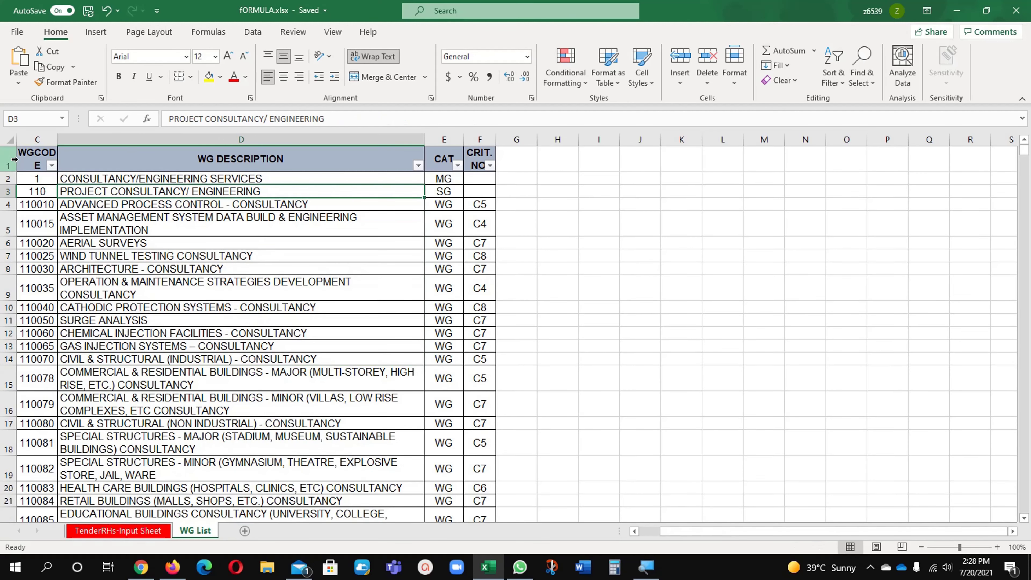
pyautogui.click(46, 158)
pyautogui.click(173, 154)
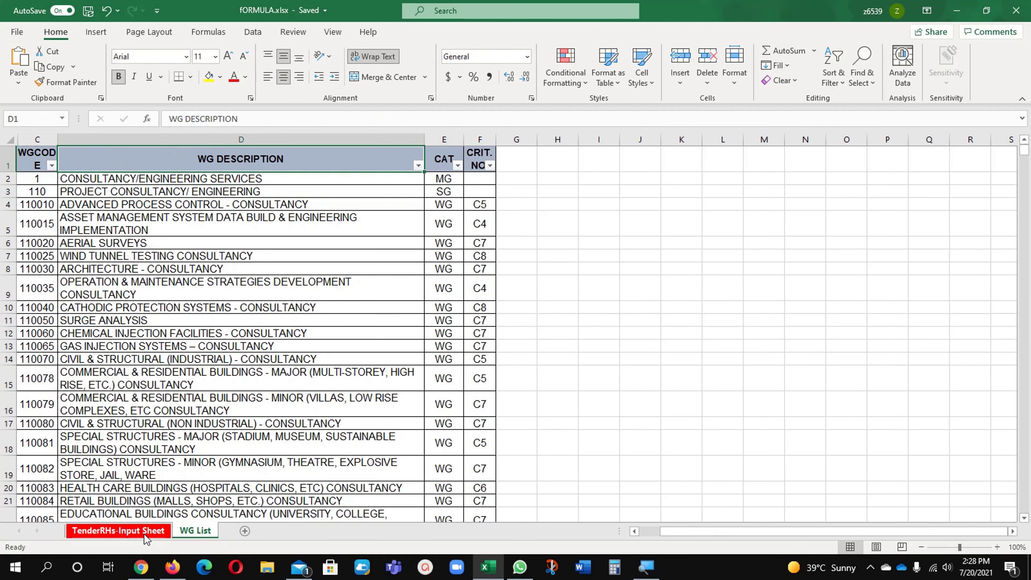
pyautogui.click(117, 530)
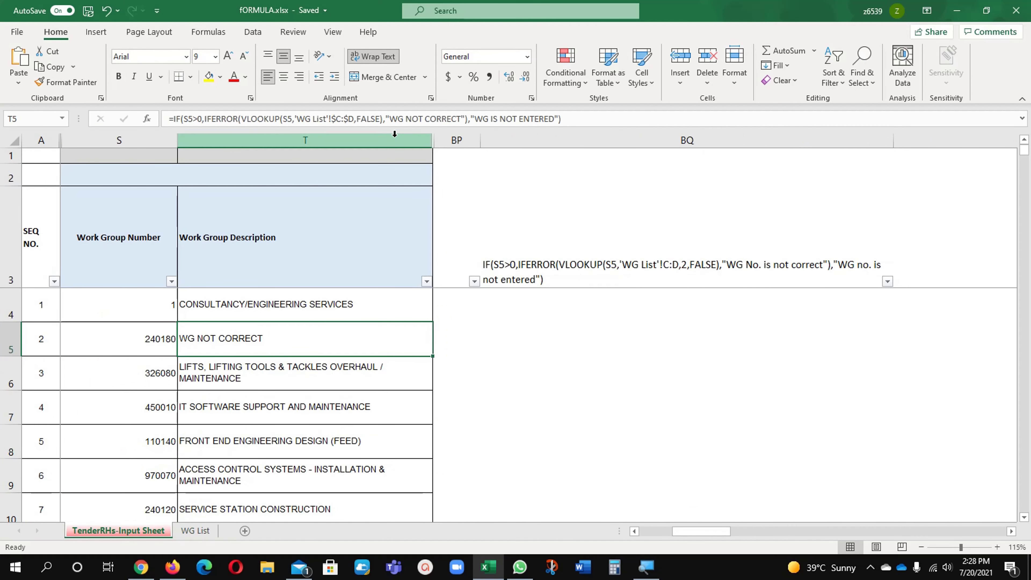
pyautogui.click(360, 119)
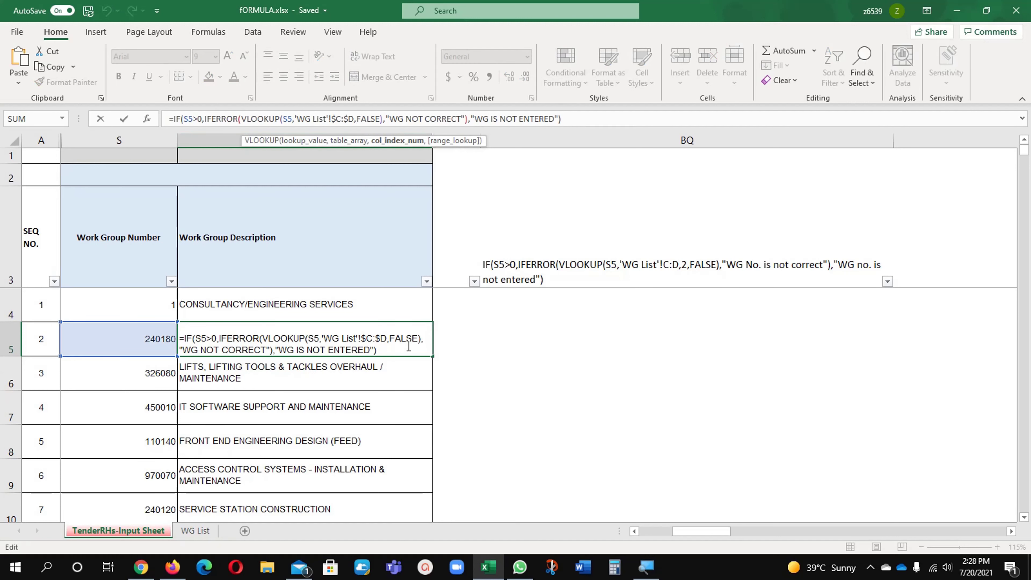
pyautogui.write('2')
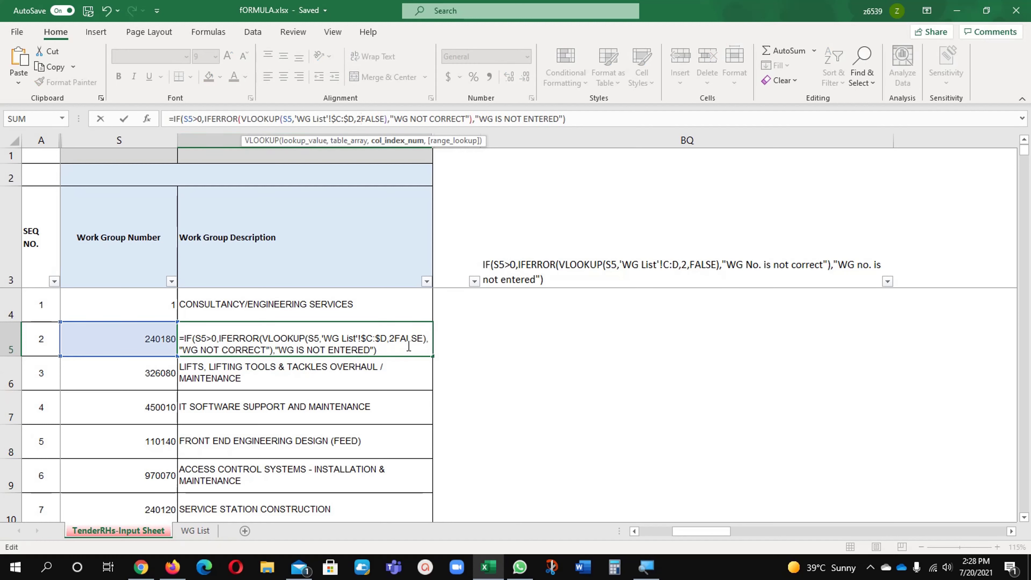
pyautogui.write(',')
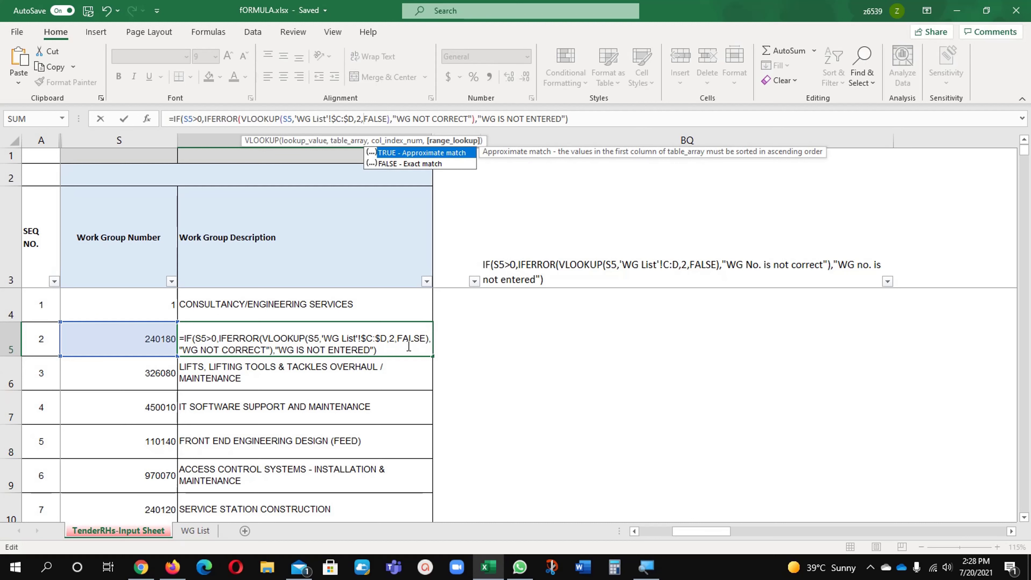
pyautogui.press('Return')
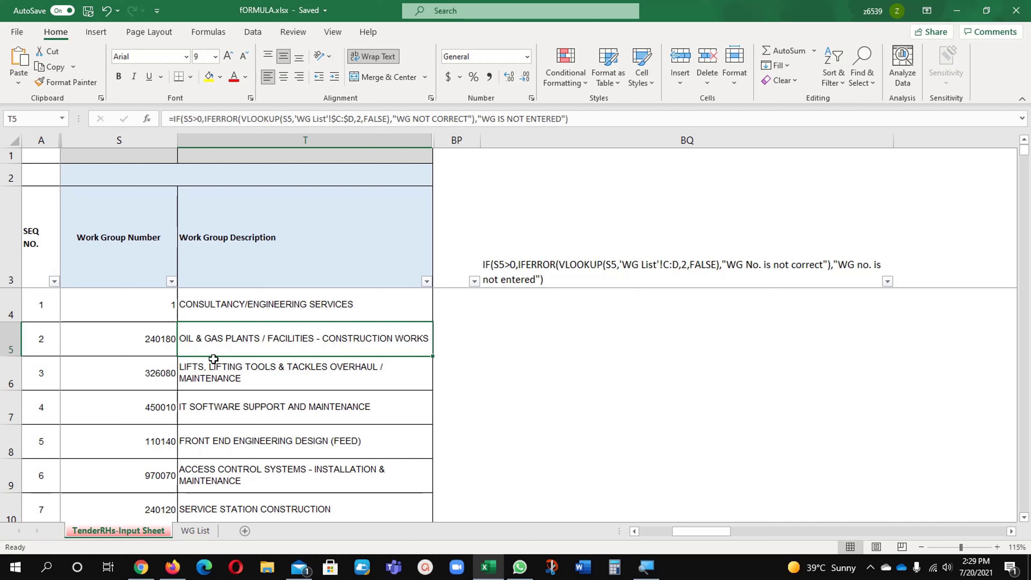
# Enter 1 in S5, then replace it with code 110078 copied from WG List C15
pyautogui.click(152, 343)
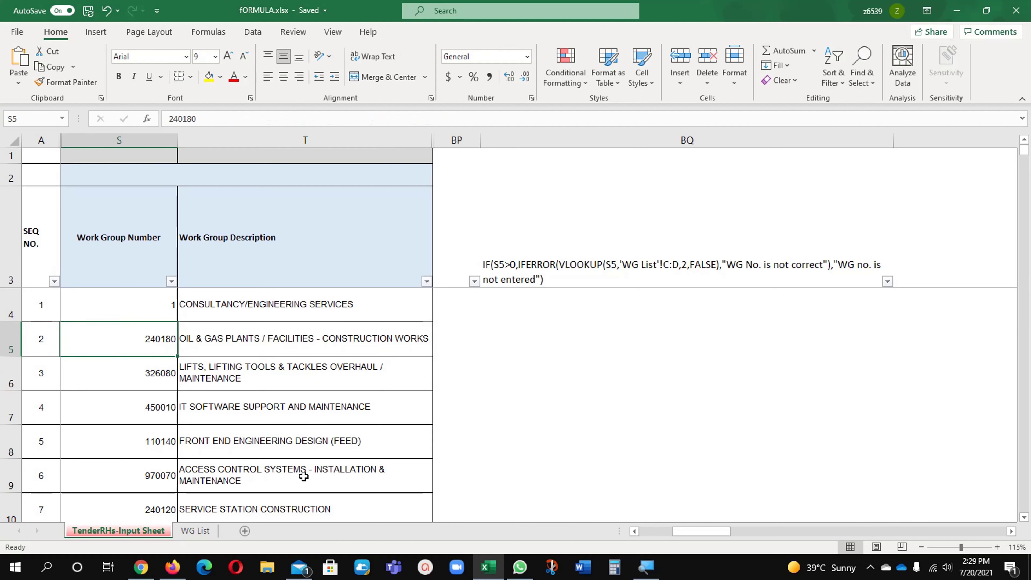
pyautogui.write('1')
pyautogui.press('Return')
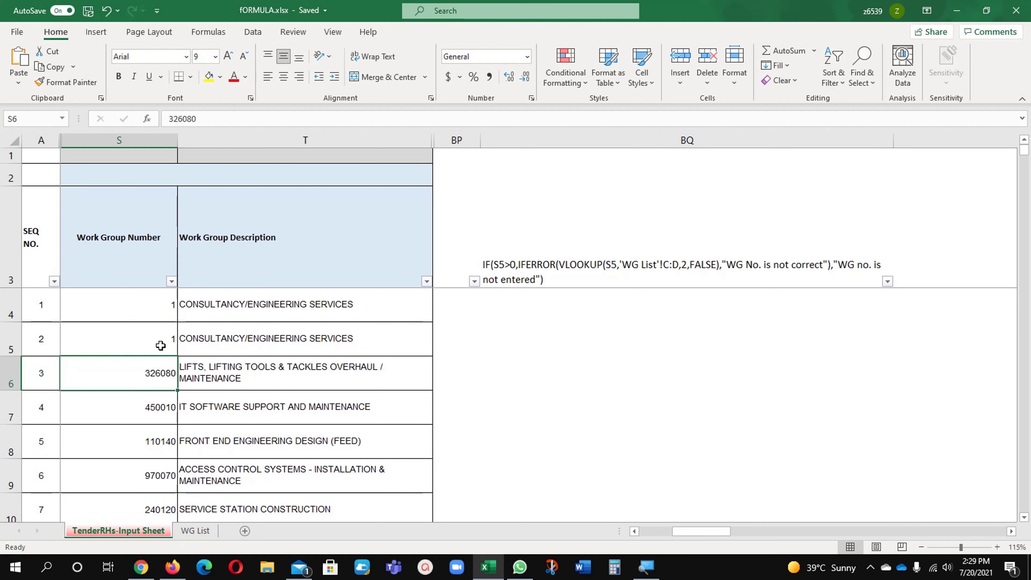
pyautogui.click(195, 530)
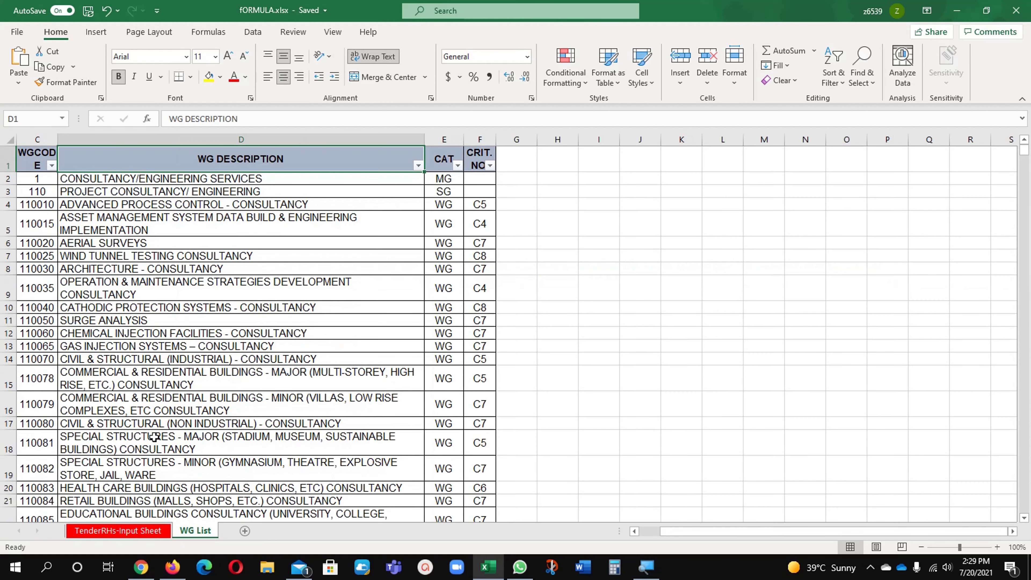
pyautogui.click(47, 382)
pyautogui.hotkey('ctrl', 'c')
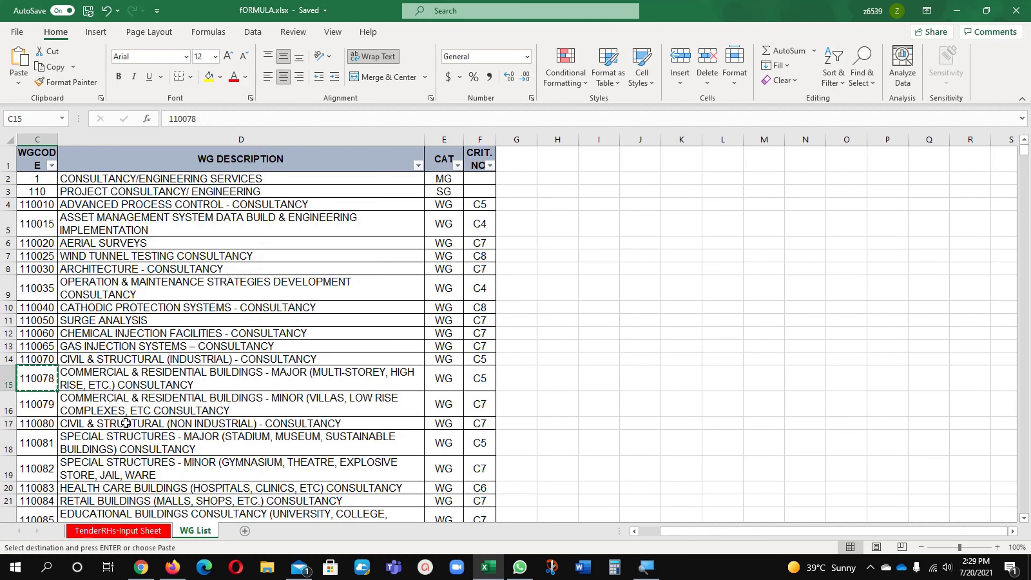
pyautogui.click(118, 530)
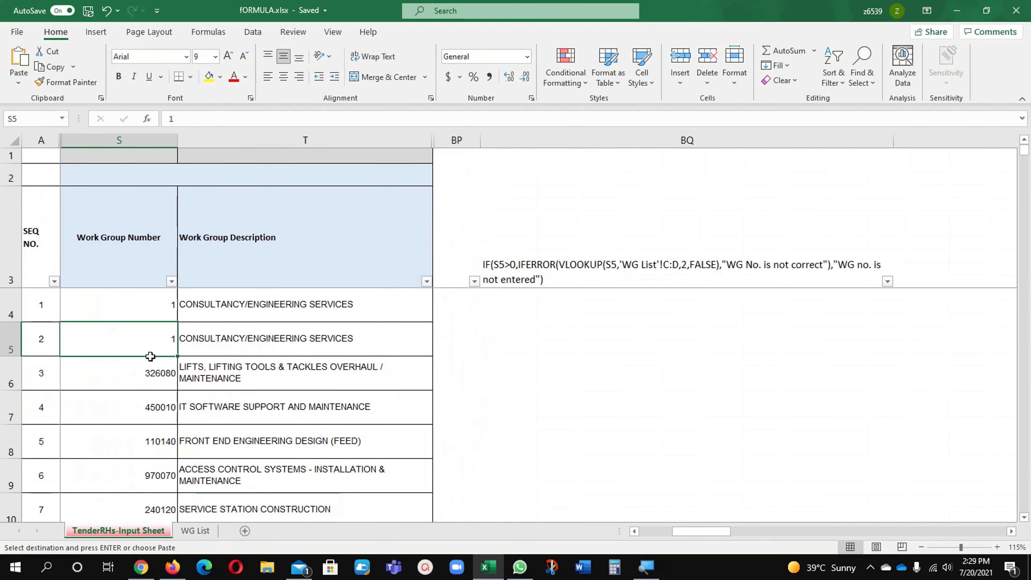
pyautogui.hotkey('ctrl', 'v')
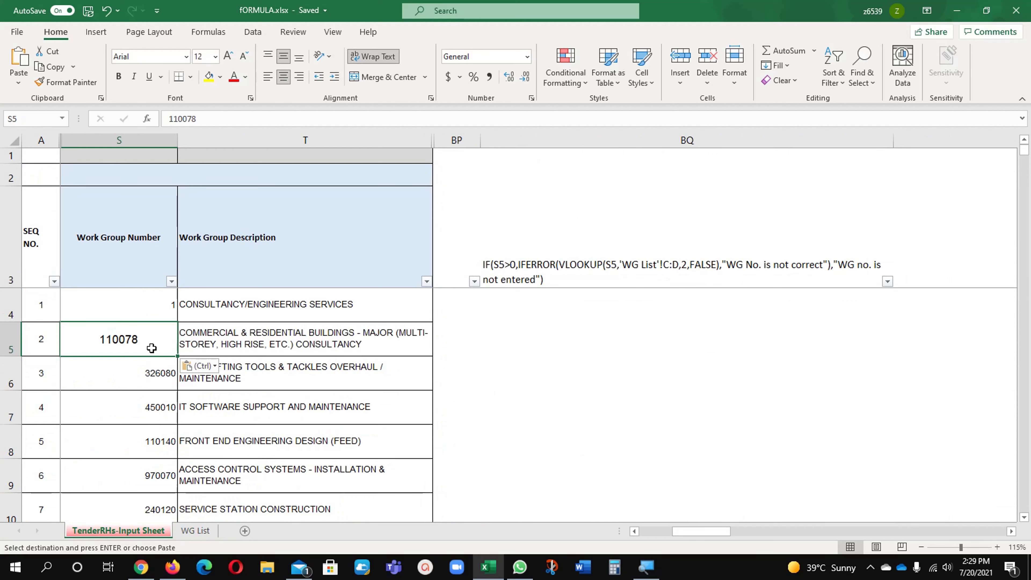
pyautogui.click(220, 340)
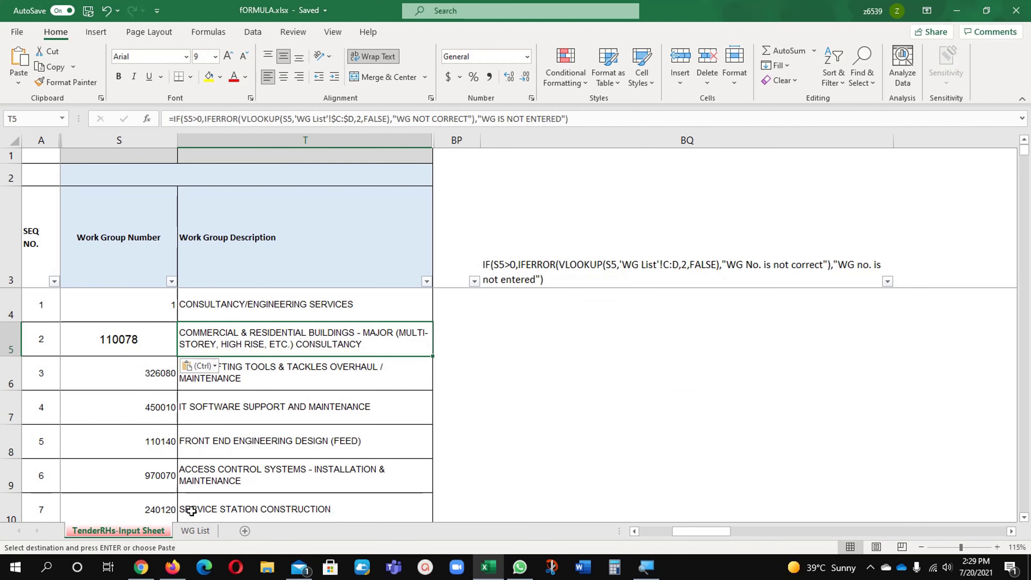
# Copy the last list code 997010 into S6 and check T6's lookup result
pyautogui.click(195, 530)
pyautogui.click(45, 406)
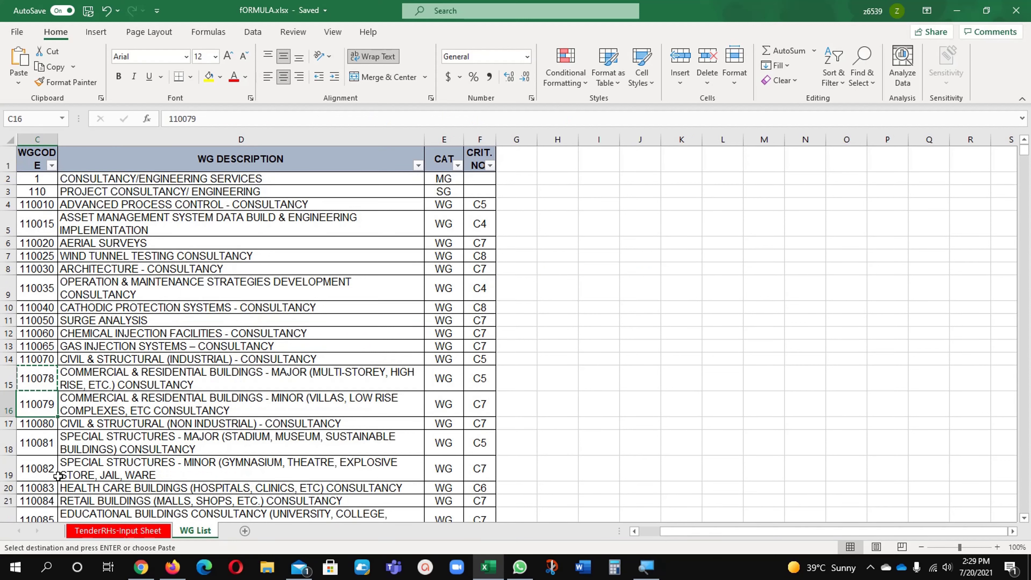
pyautogui.click(42, 449)
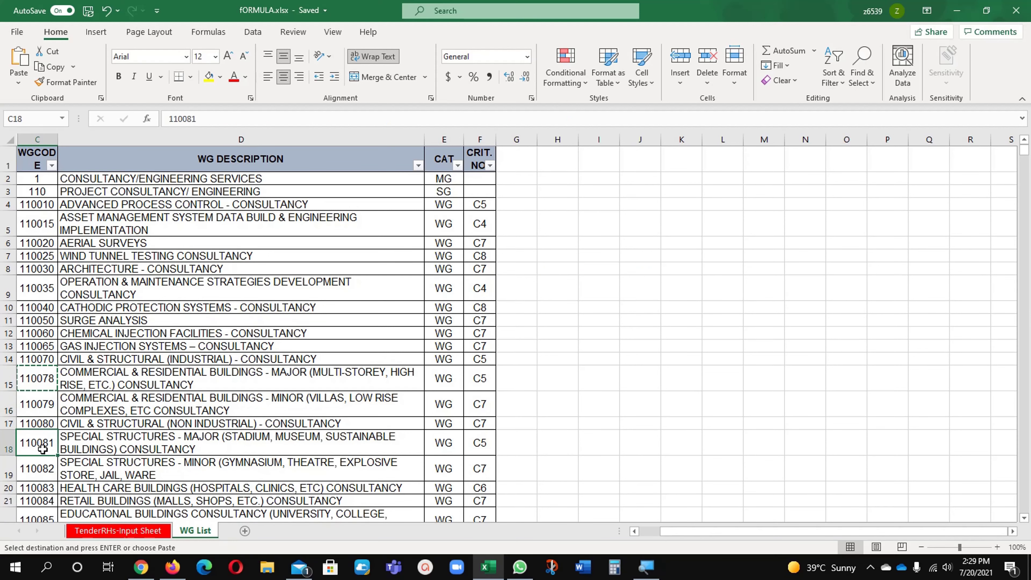
pyautogui.click(44, 471)
pyautogui.hotkey('ctrl', 'Down')
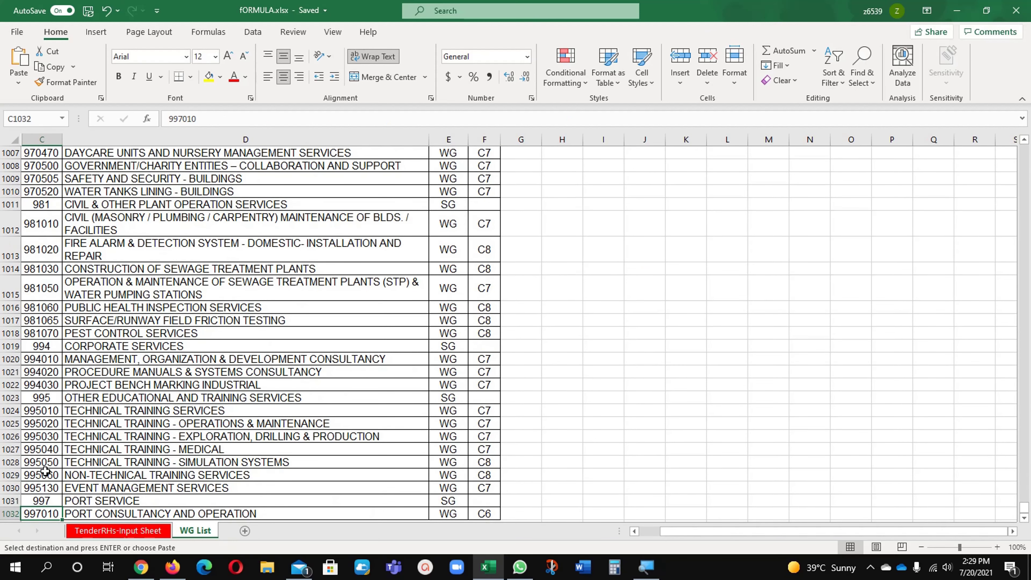
pyautogui.hotkey('ctrl', 'c')
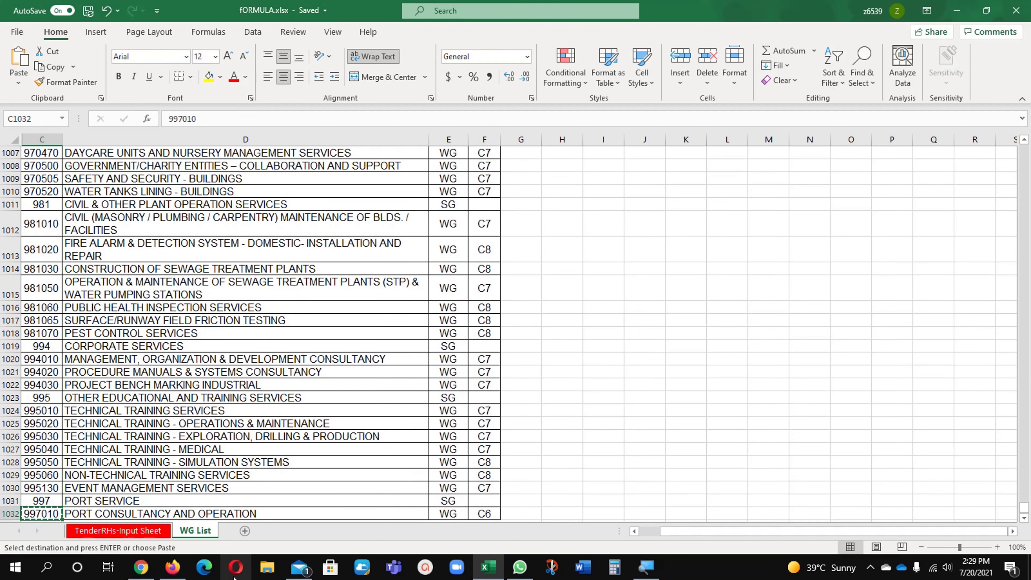
pyautogui.click(120, 530)
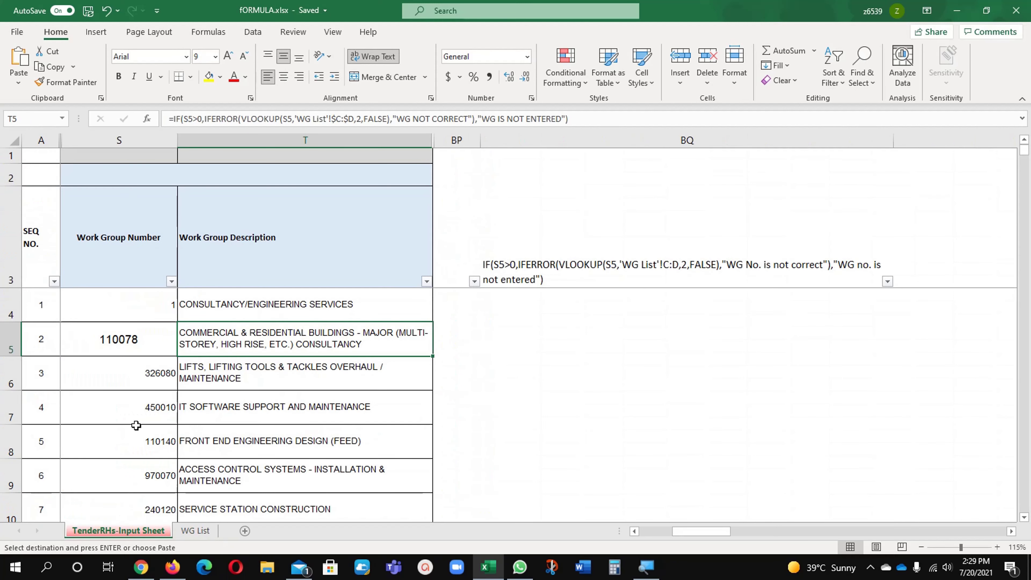
pyautogui.click(126, 374)
pyautogui.hotkey('ctrl', 'v')
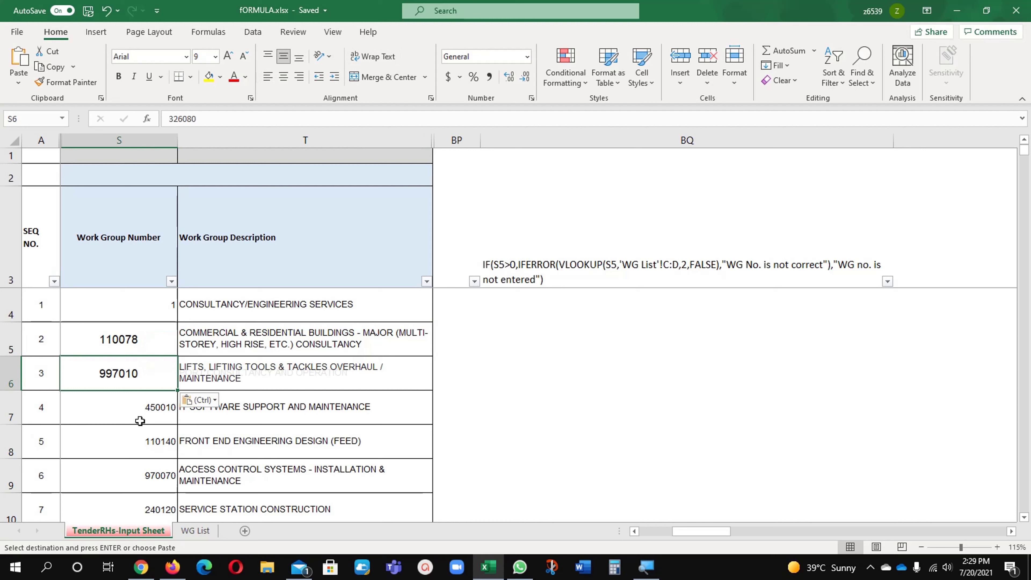
pyautogui.click(260, 381)
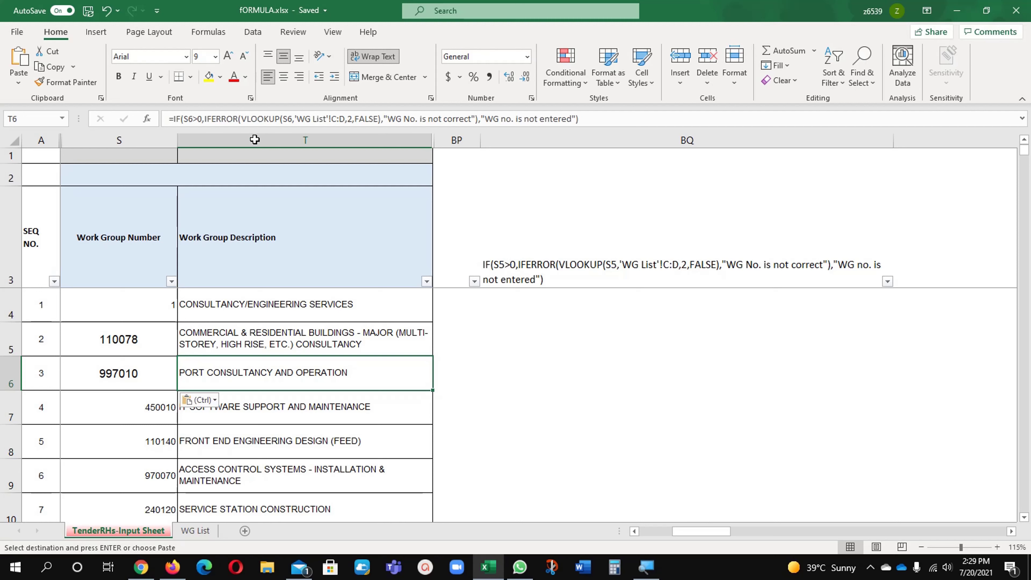
# Delete "No. is" and "no. is" from the two error messages in T6's formula
pyautogui.click(198, 119)
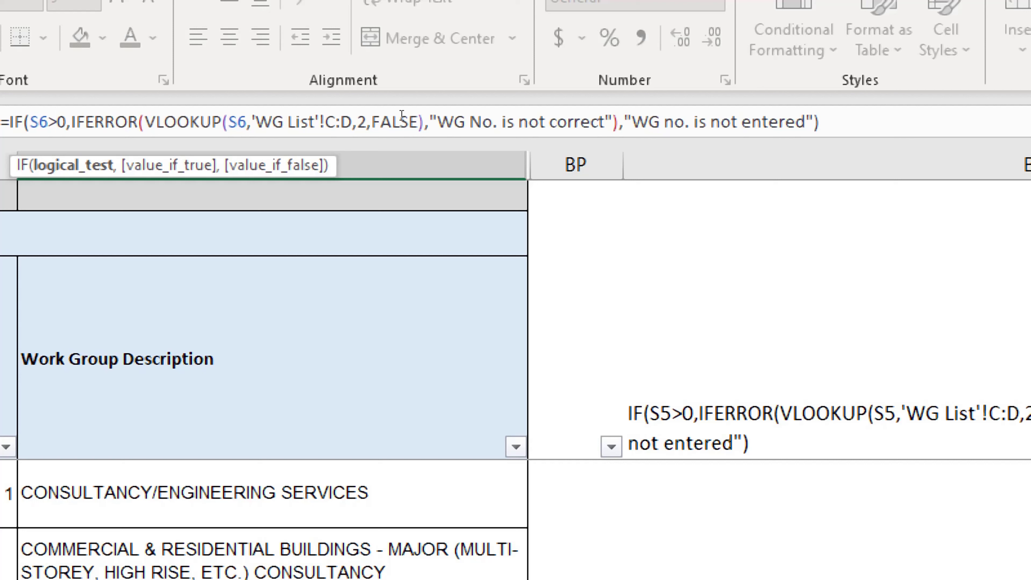
pyautogui.doubleClick(480, 121)
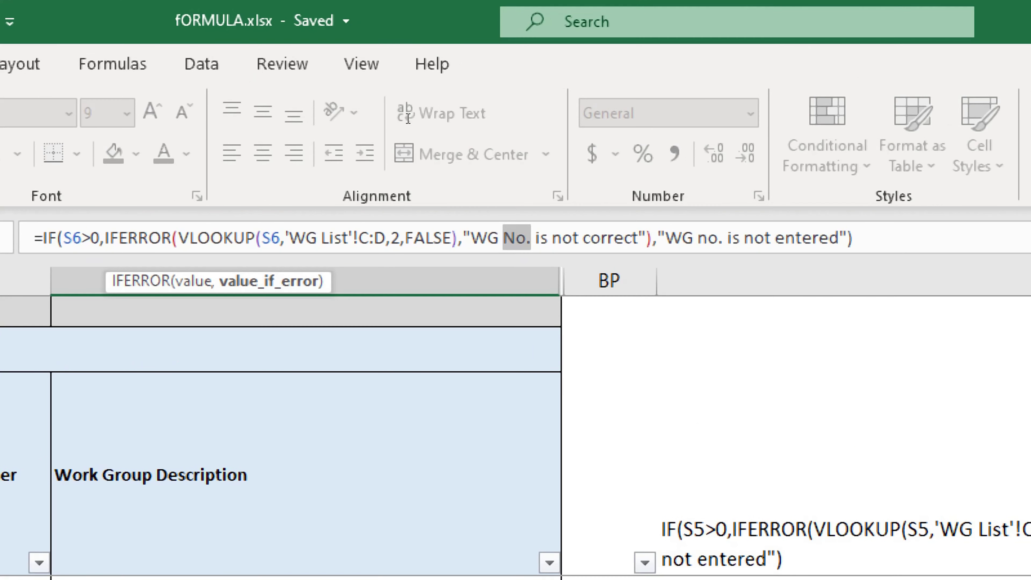
pyautogui.press('BackSpace')
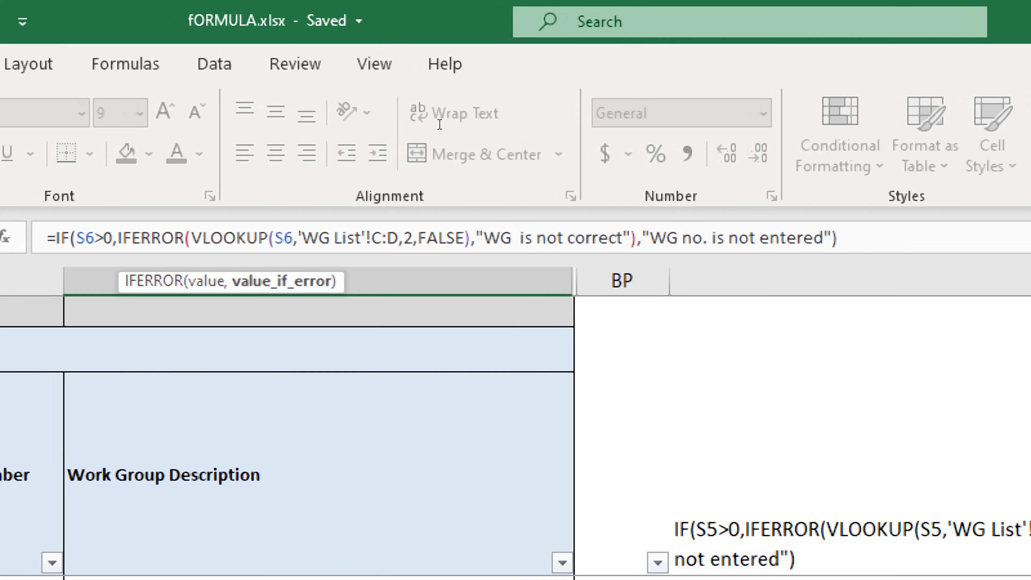
pyautogui.press('Delete')
pyautogui.press('Delete')
pyautogui.press('Delete')
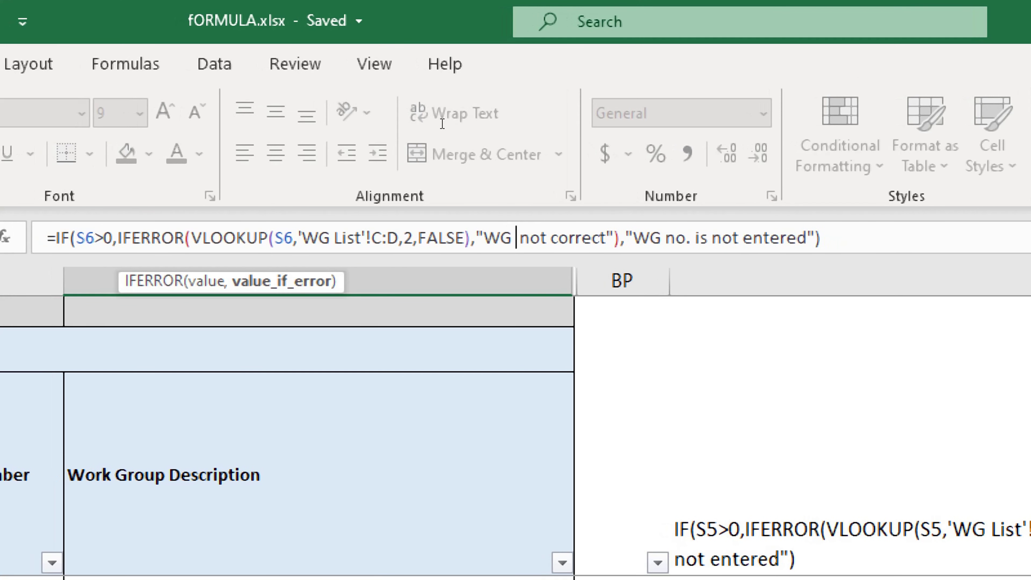
pyautogui.doubleClick(671, 238)
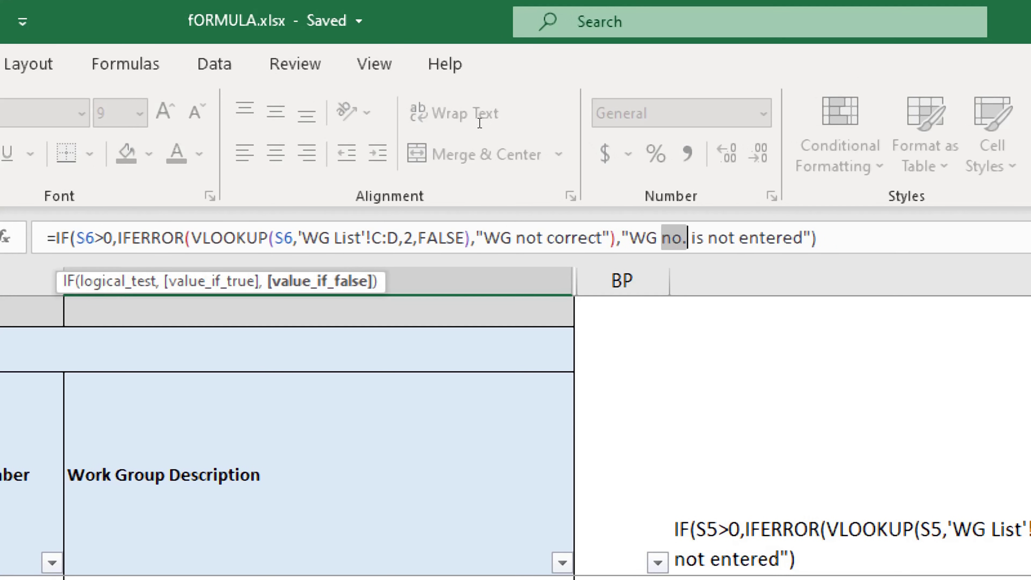
pyautogui.press('Delete')
pyautogui.press('Delete')
pyautogui.press('Delete')
pyautogui.press('Delete')
pyautogui.press('Delete')
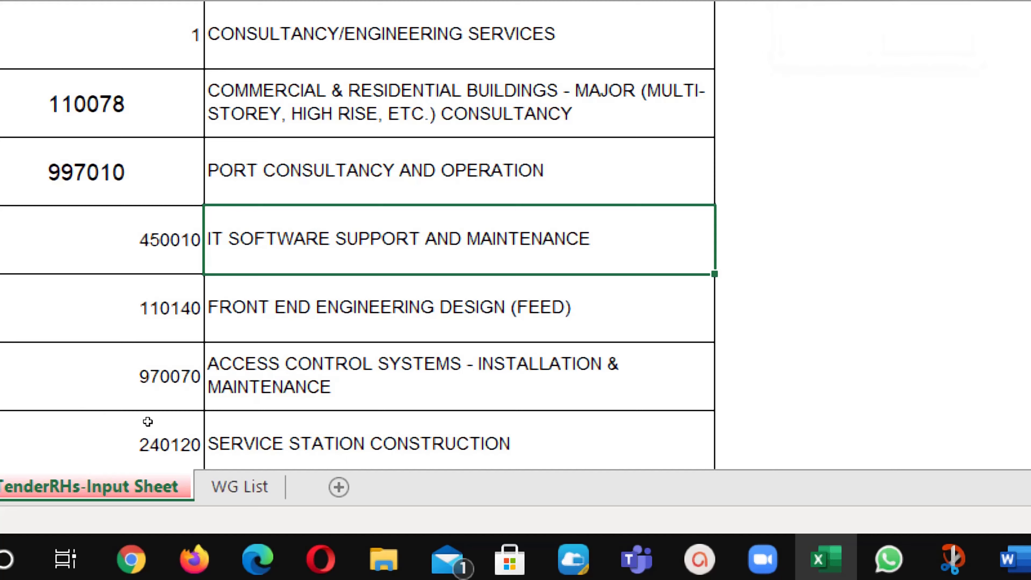
# Cancel the Delete dialog and clear code 110078 from S5 to show the not-entered message
pyautogui.hotkey('ctrl', '-')
pyautogui.press('Tab')
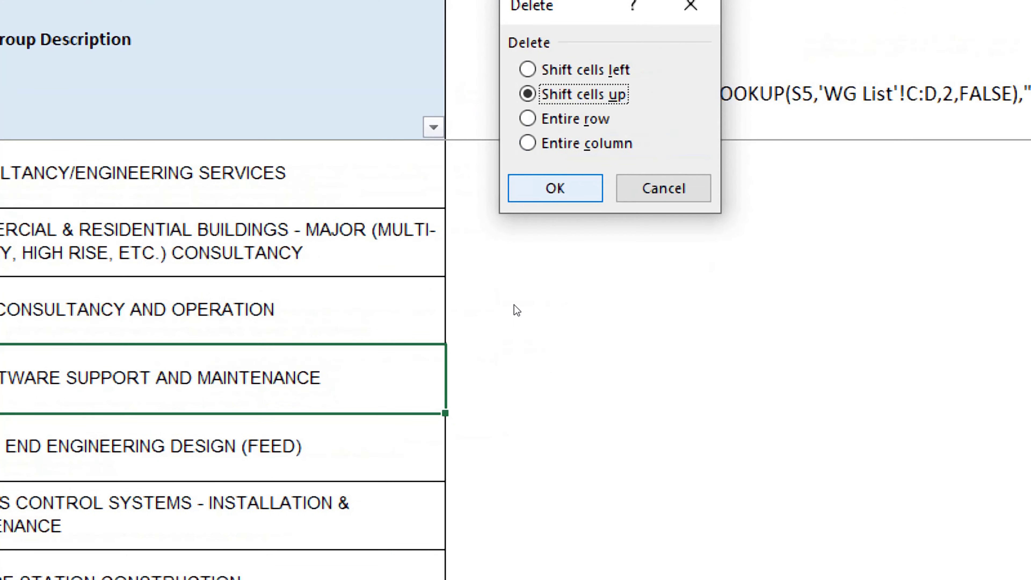
pyautogui.press('Tab')
pyautogui.press('Return')
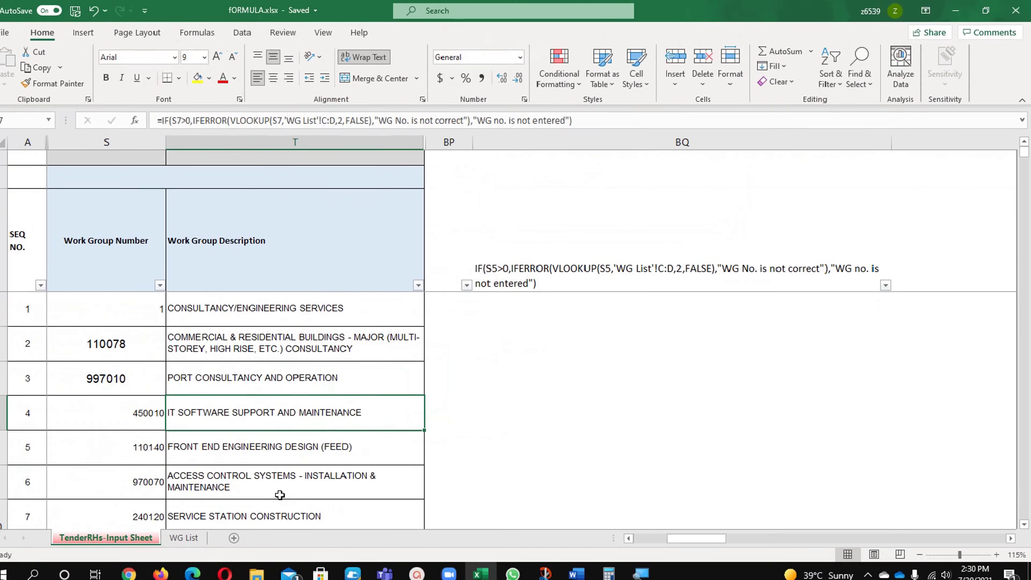
pyautogui.click(130, 329)
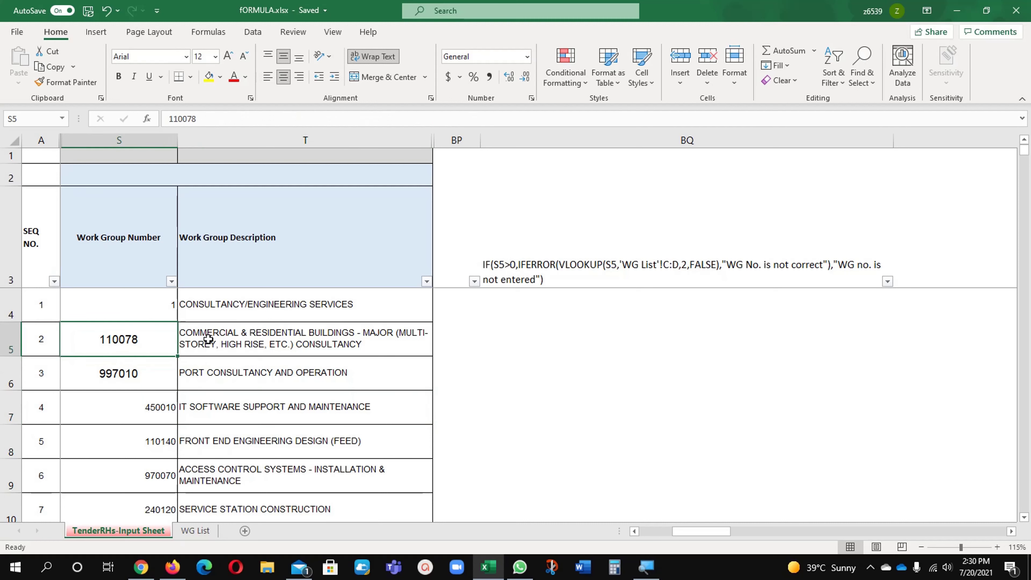
pyautogui.press('Delete')
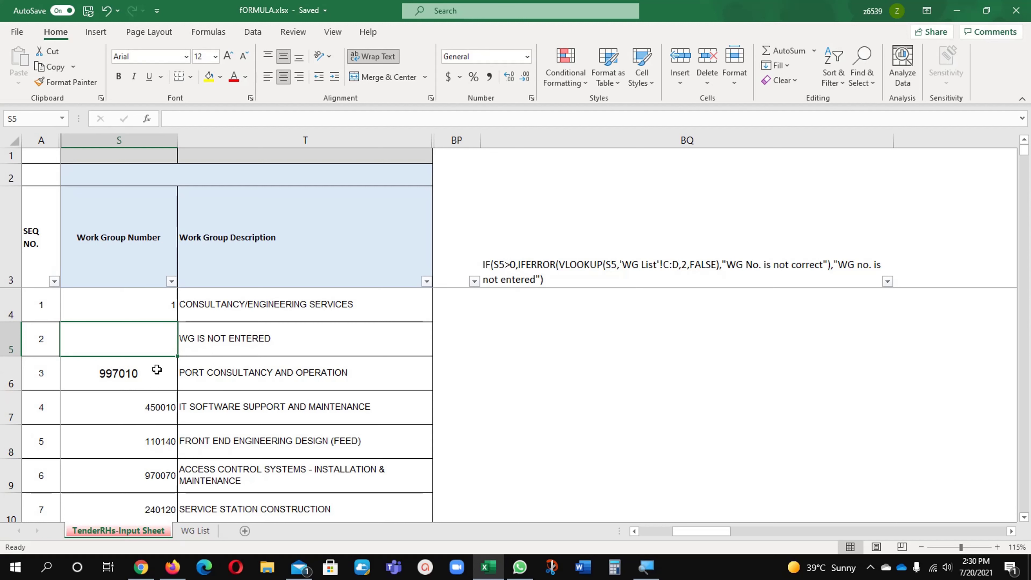
# Enter work group numbers 2 through 8 into S5 to S11
pyautogui.write('2')
pyautogui.press('Return')
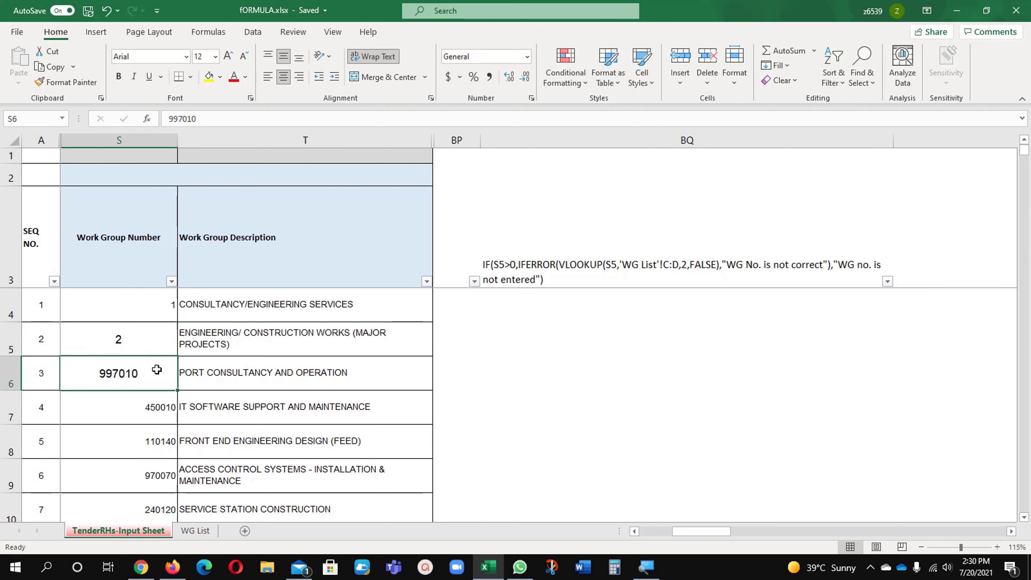
pyautogui.write('3')
pyautogui.press('Return')
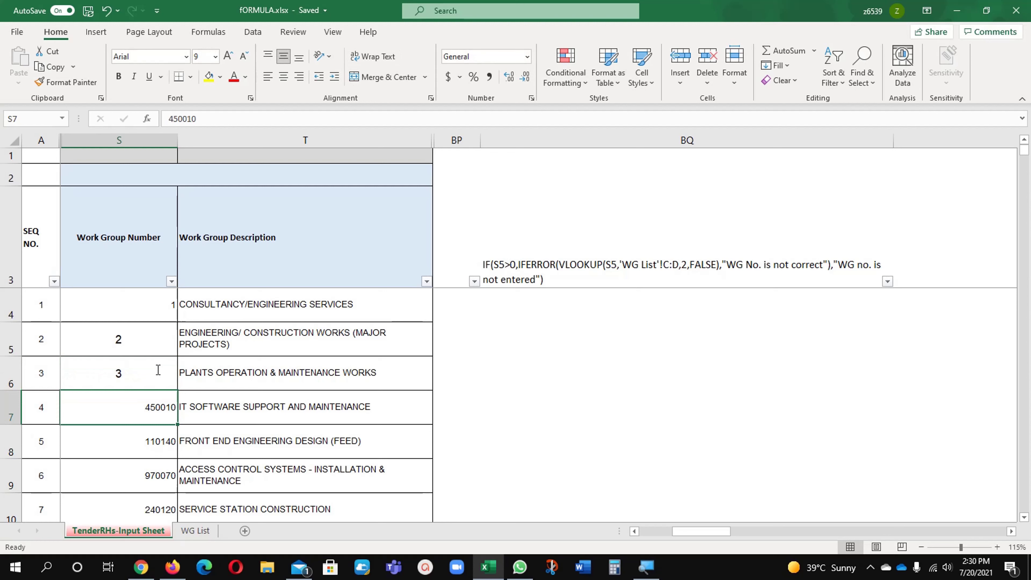
pyautogui.write('4')
pyautogui.press('Return')
pyautogui.write('5')
pyautogui.press('Return')
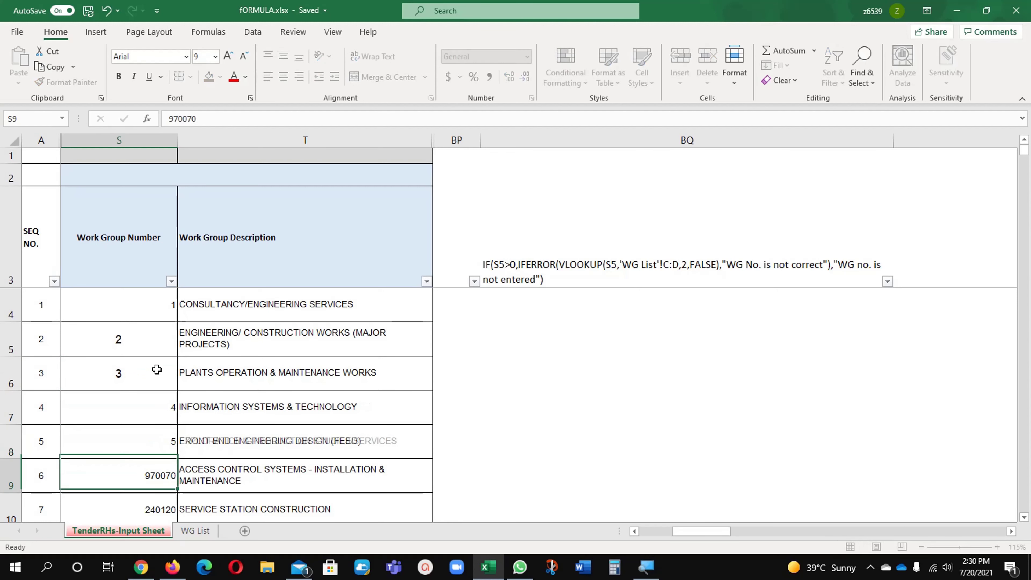
pyautogui.write('6')
pyautogui.press('Return')
pyautogui.write('7')
pyautogui.press('Return')
pyautogui.write('8')
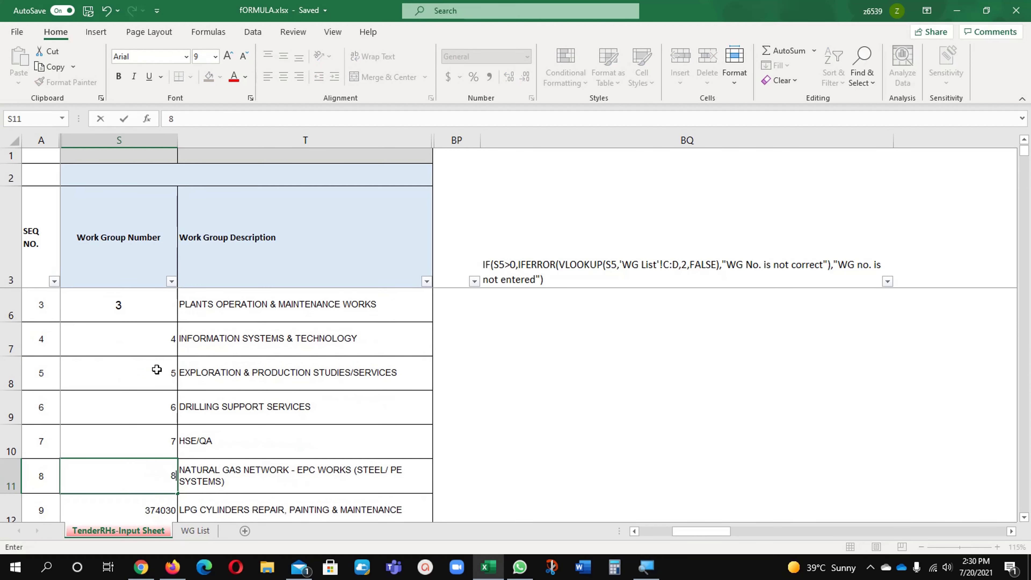
pyautogui.press('Return')
# Scroll up the input sheet to view work groups 1 to 7 with their descriptions
pyautogui.scroll(1, 157, 369)
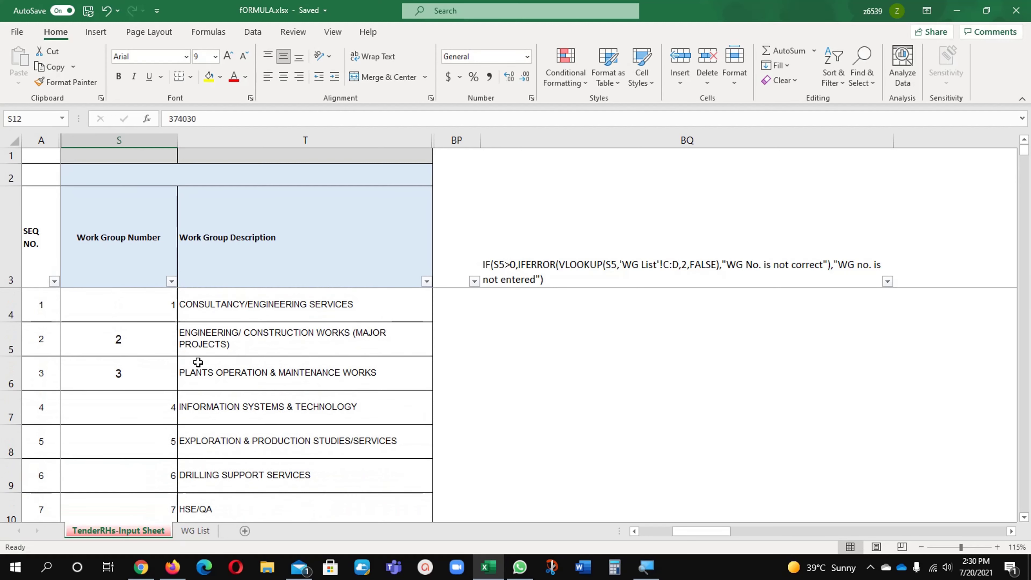